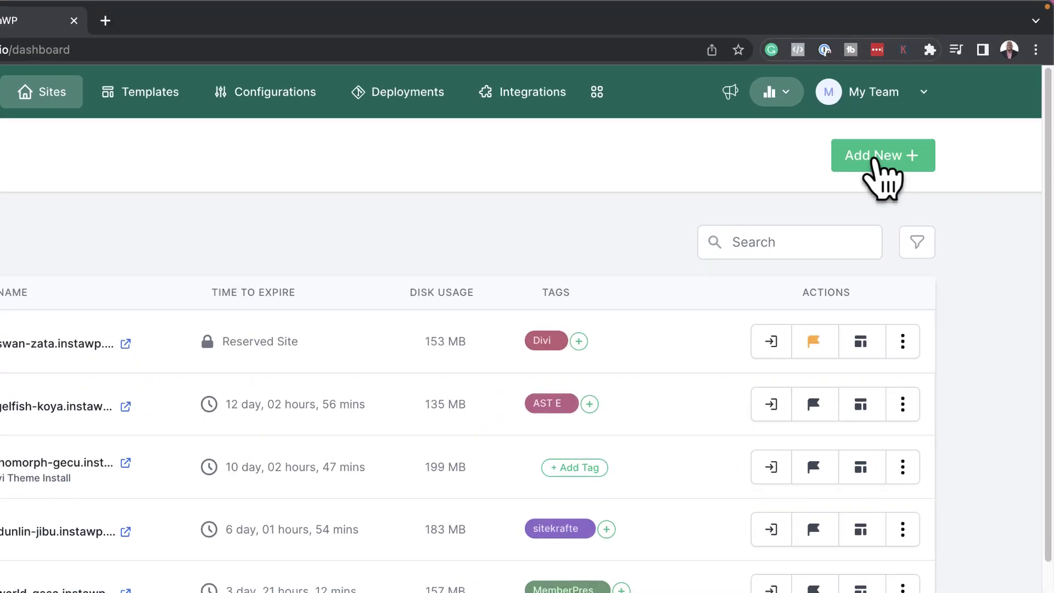
Create a new WordPress site from scratch with the default configuration and Magic Login to its admin.
left_click(874, 159)
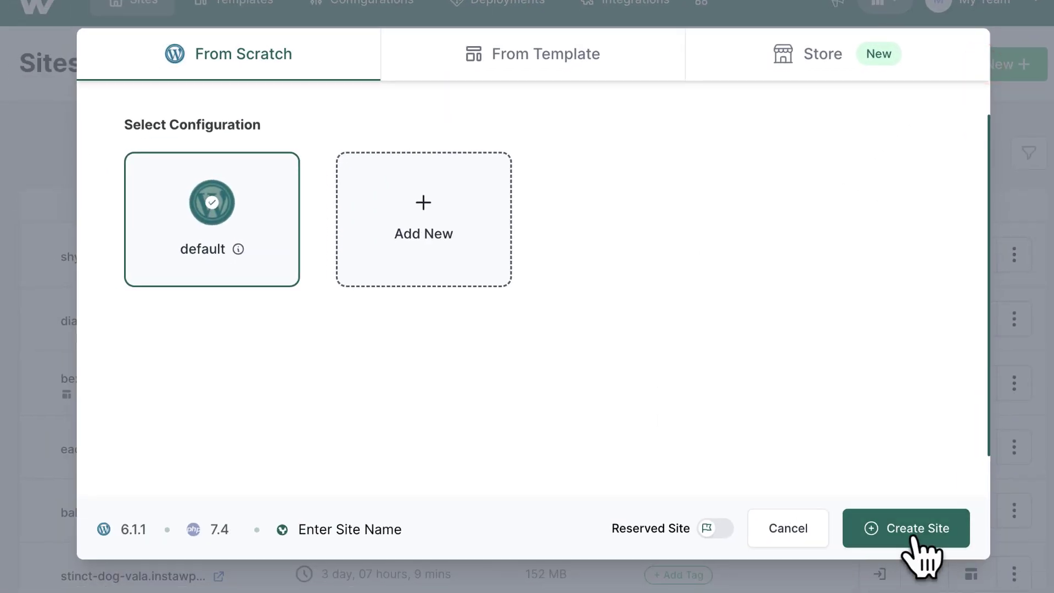
left_click(914, 536)
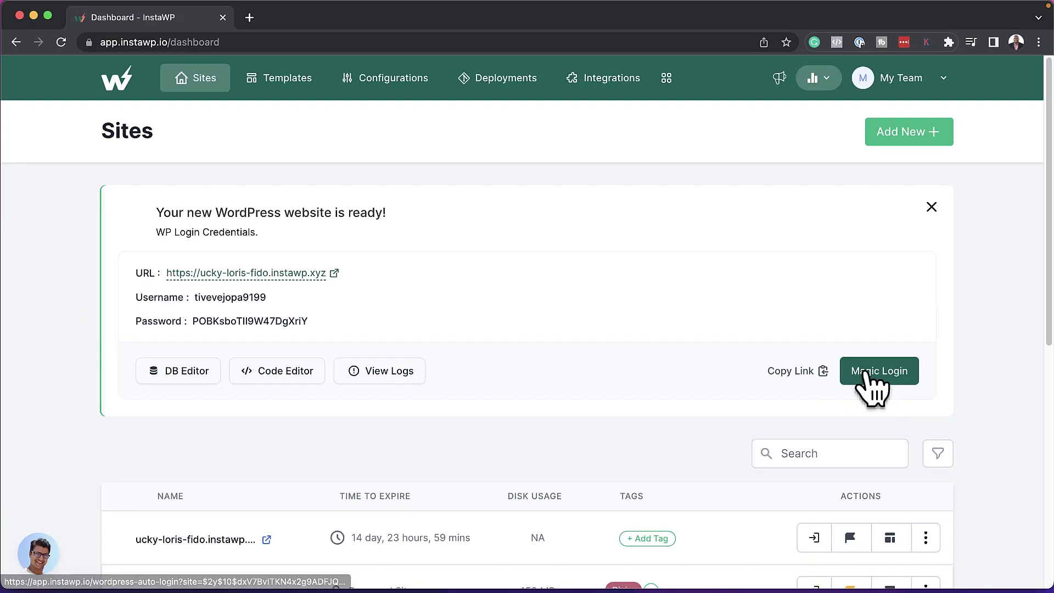
left_click(868, 378)
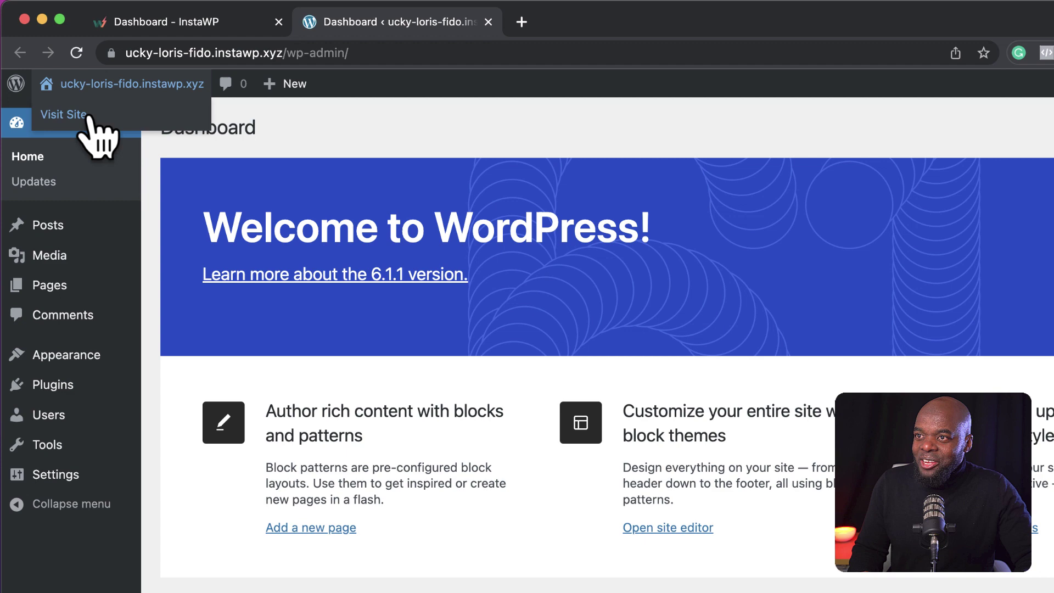
Look over the new site's front page, then go back to the InstaWP Sites list.
left_click(561, 23)
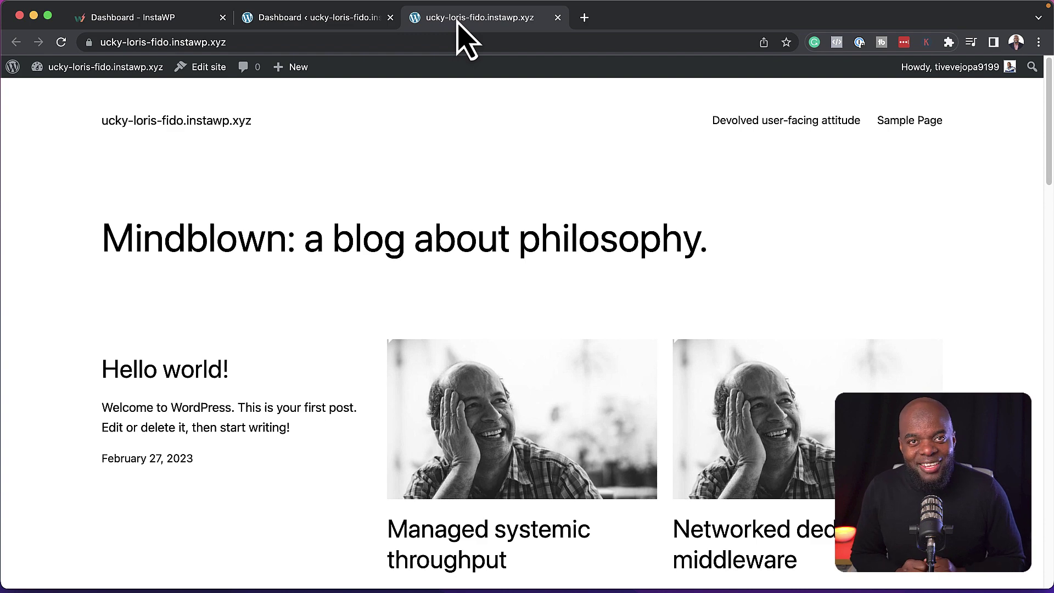
left_click(145, 23)
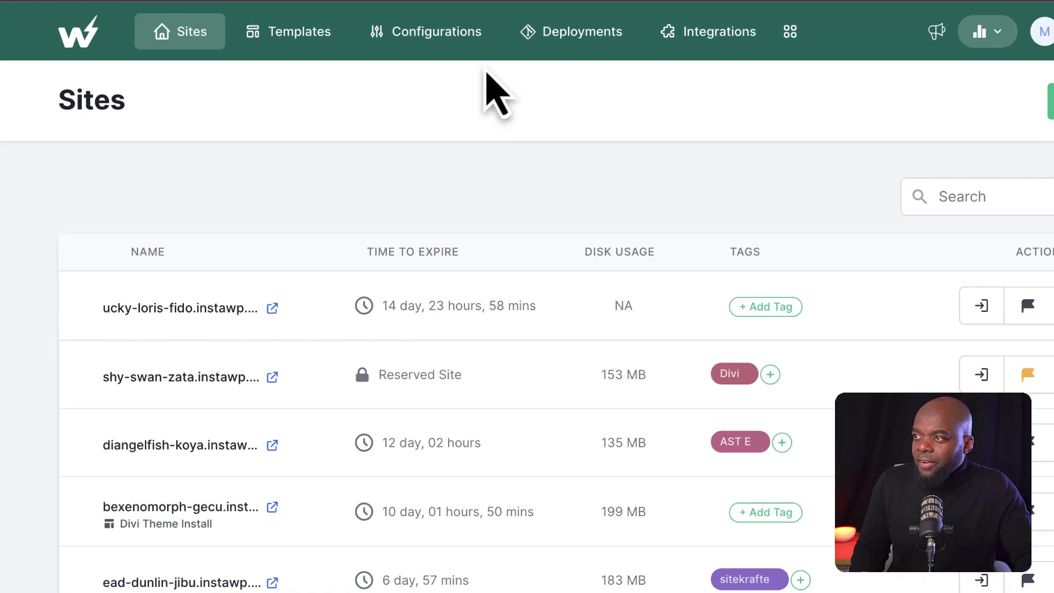
Show the default configuration's Faker tab: Core Faker on, 6 posts, 1 page, 3 categories.
left_click(443, 32)
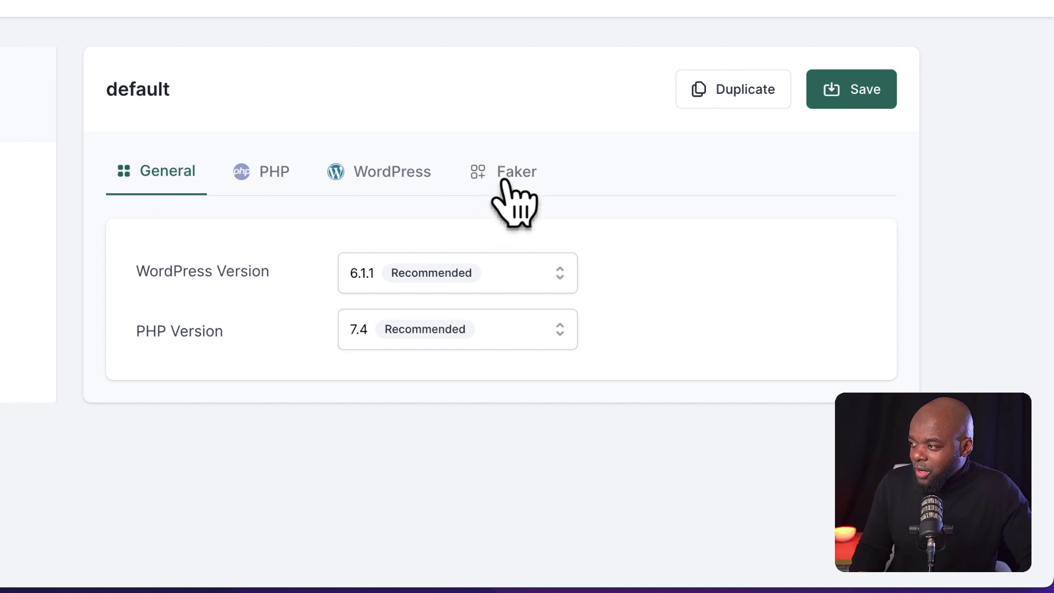
left_click(497, 179)
scroll(510, 321, "down", 1)
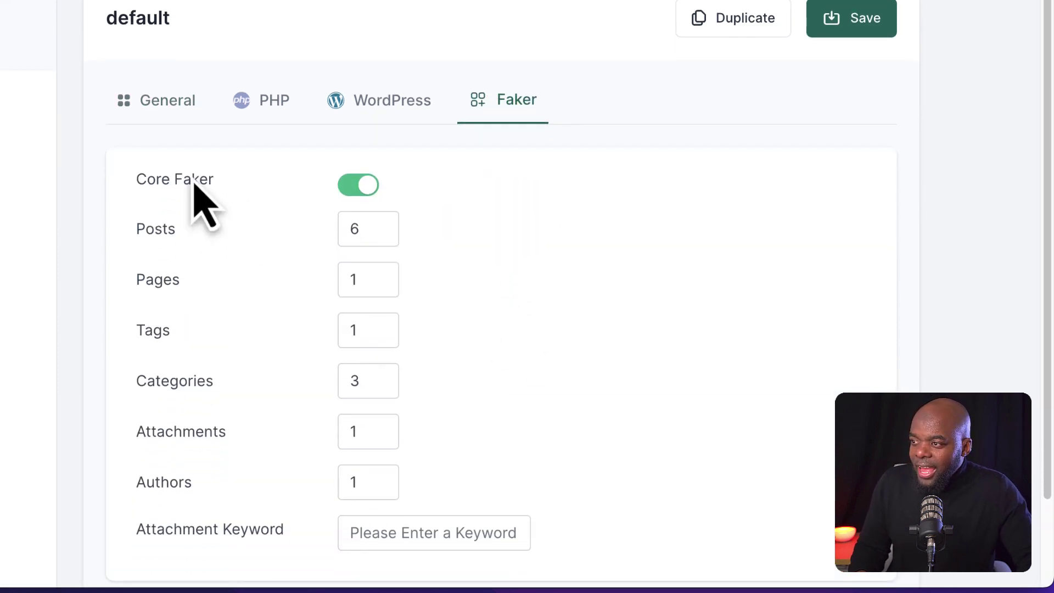
scroll(508, 305, "down", 2)
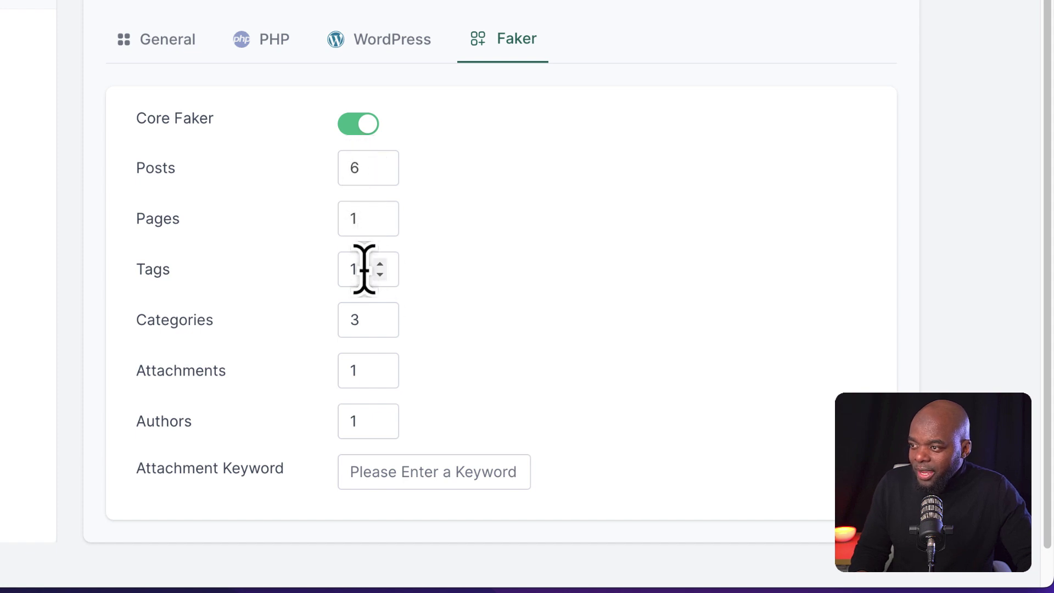
scroll(577, 467, "up", 2)
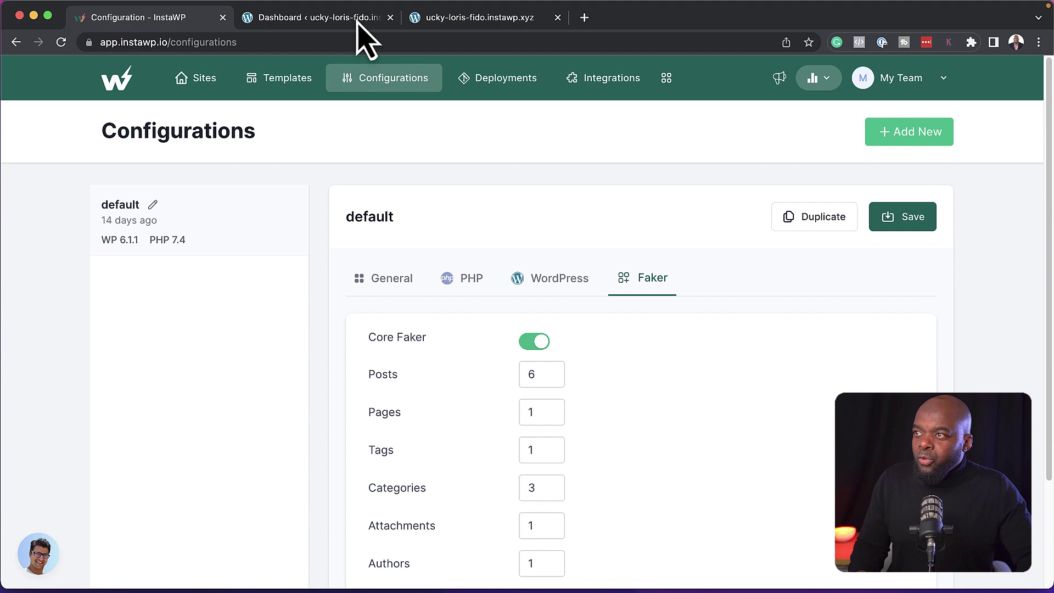
Check the site's All Posts list of 7 sample posts, then return to InstaWP Configurations.
left_click(358, 21)
mouse_move(53, 184)
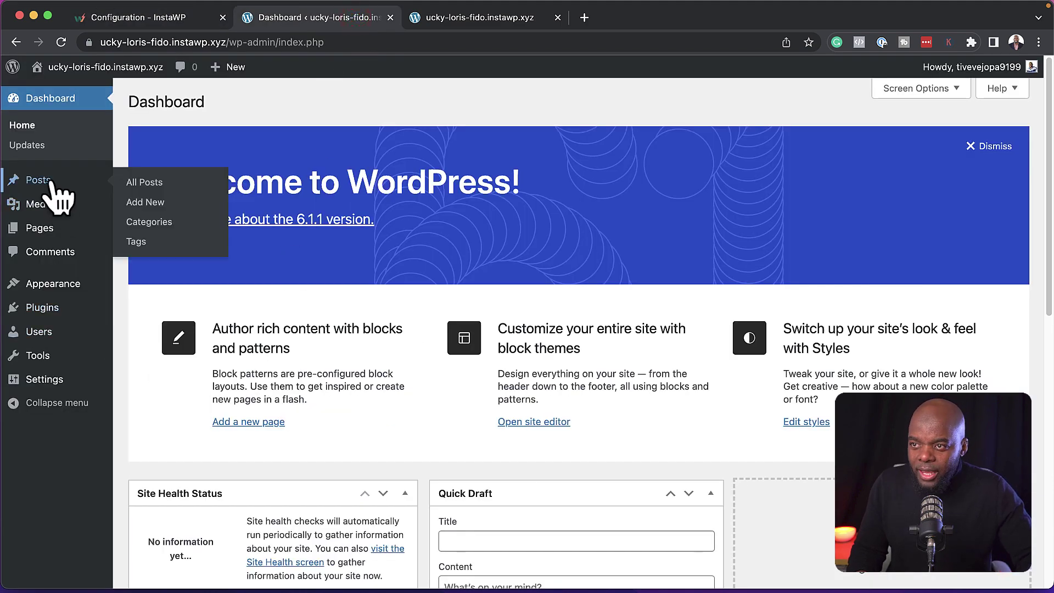
left_click(142, 185)
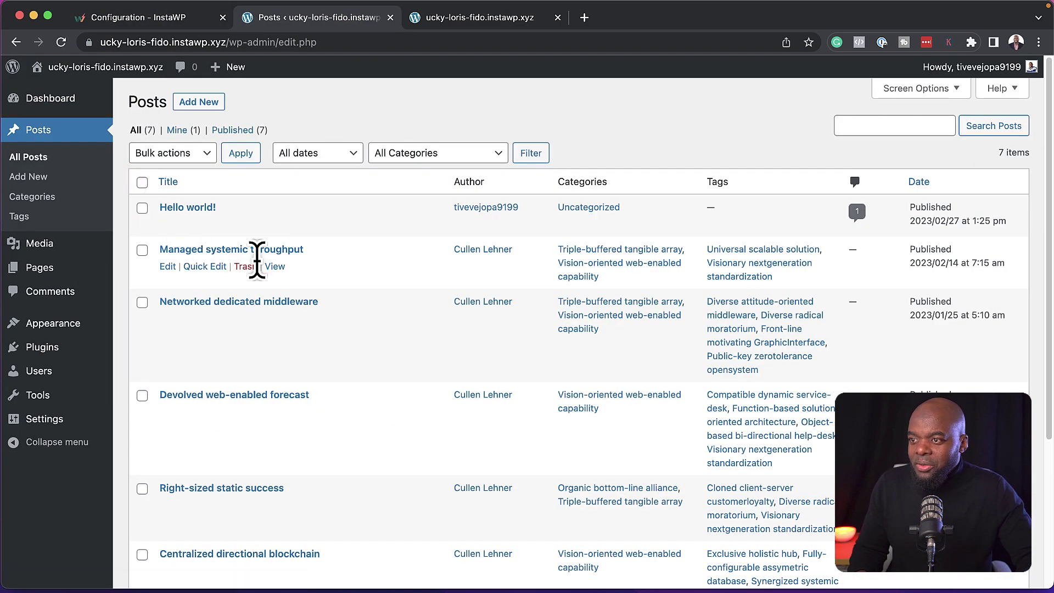
scroll(271, 506, "down", 5)
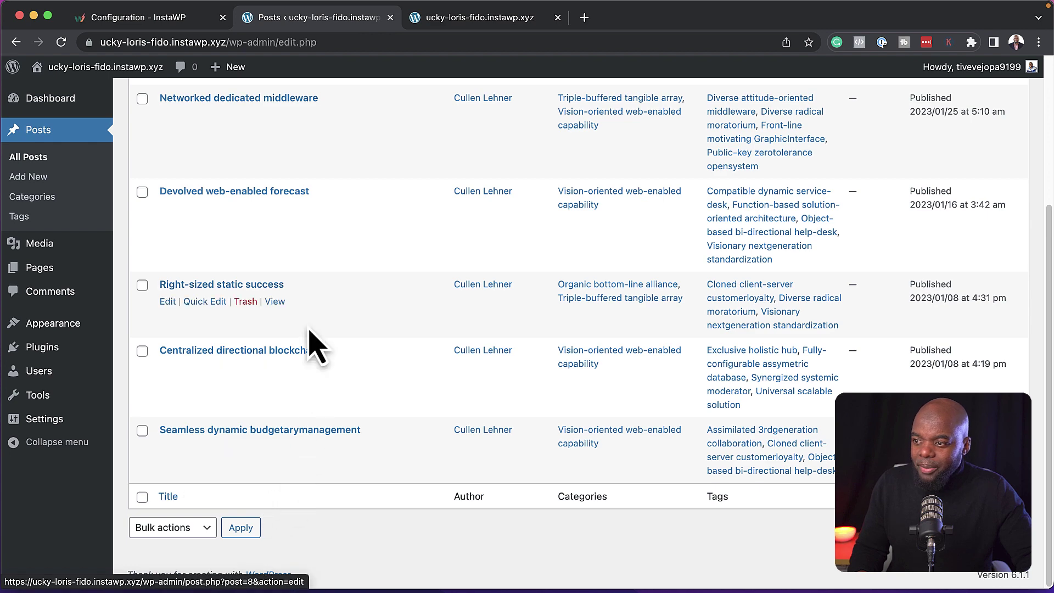
scroll(429, 522, "up", 5)
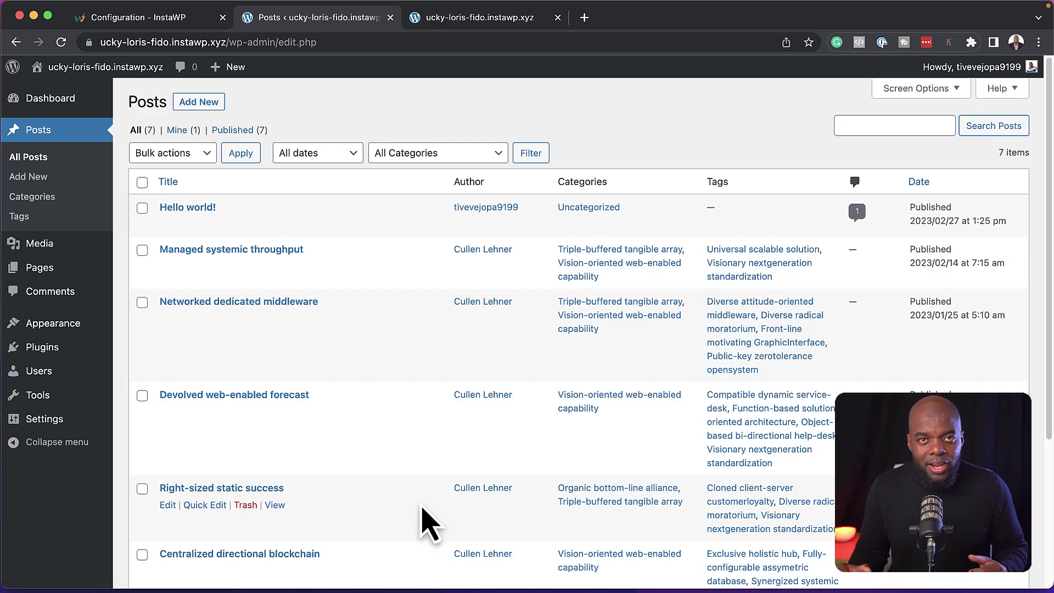
left_click(189, 18)
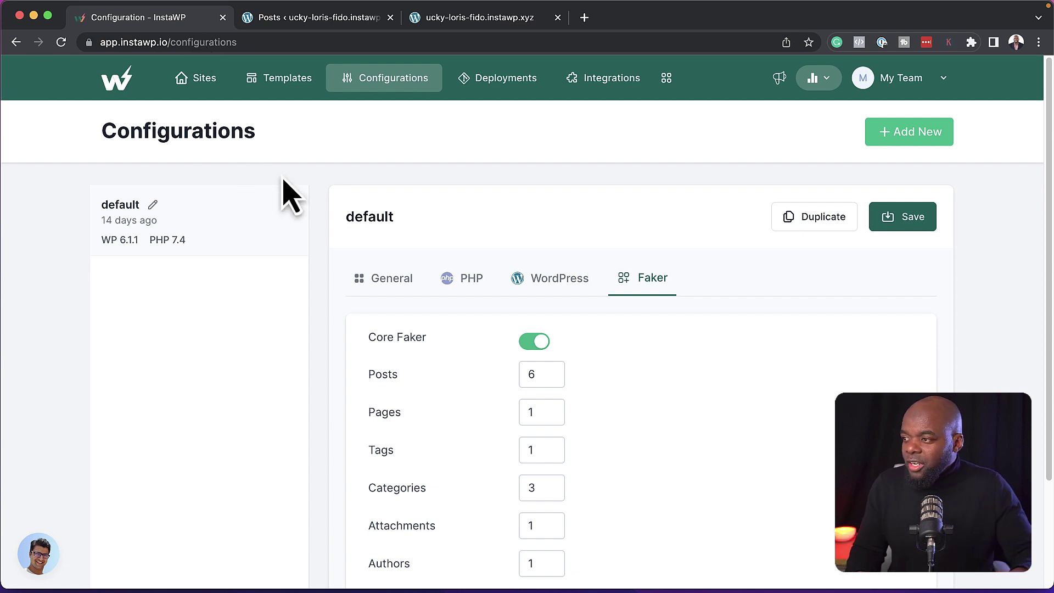
Turn off Core Faker, save the default configuration, and review its wp-config defaults.
left_click(529, 340)
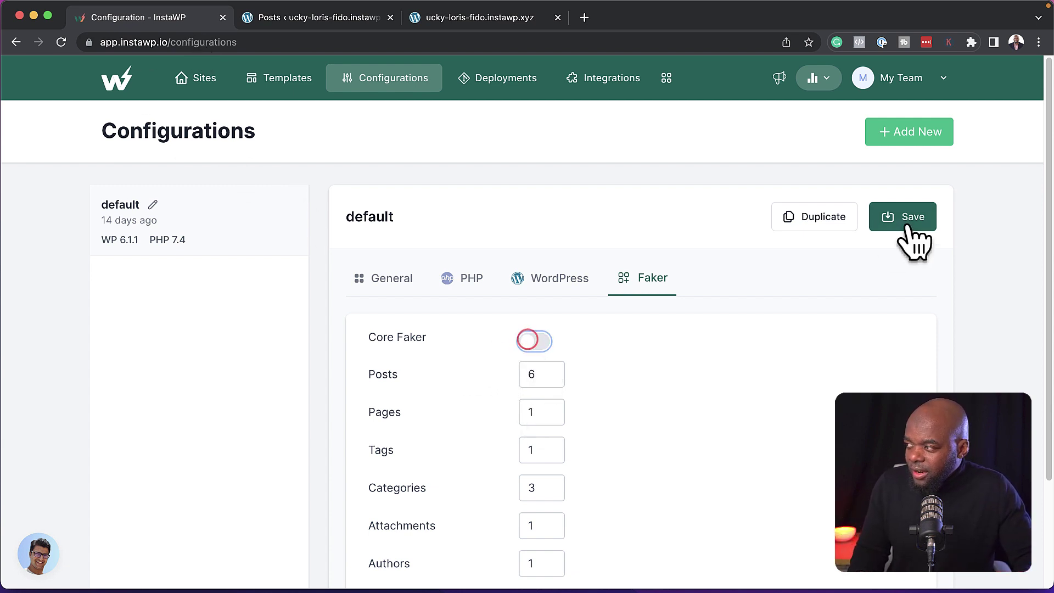
left_click(911, 218)
left_click(552, 278)
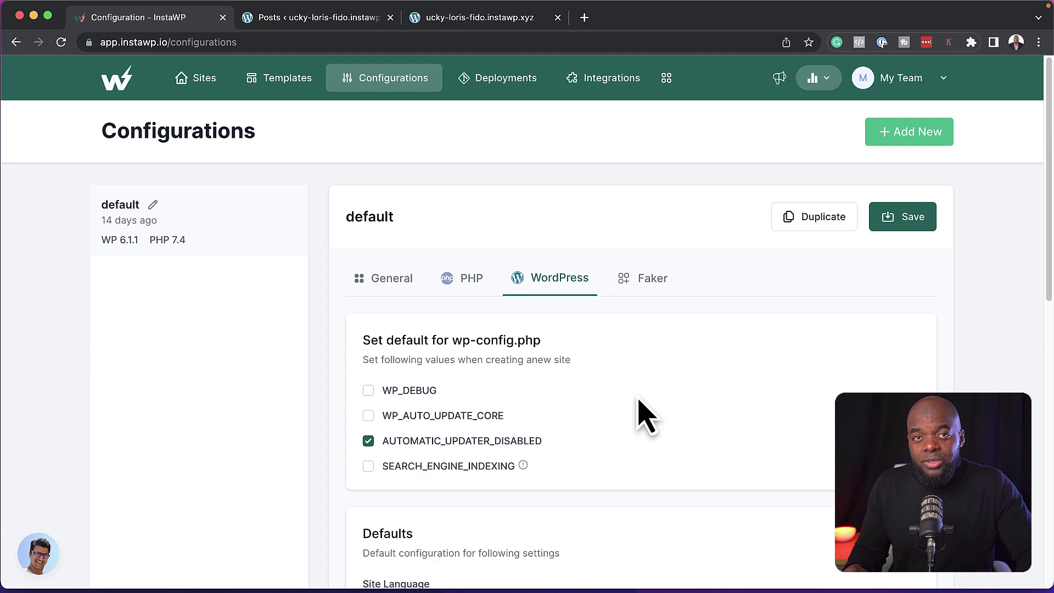
scroll(661, 344, "down", 1)
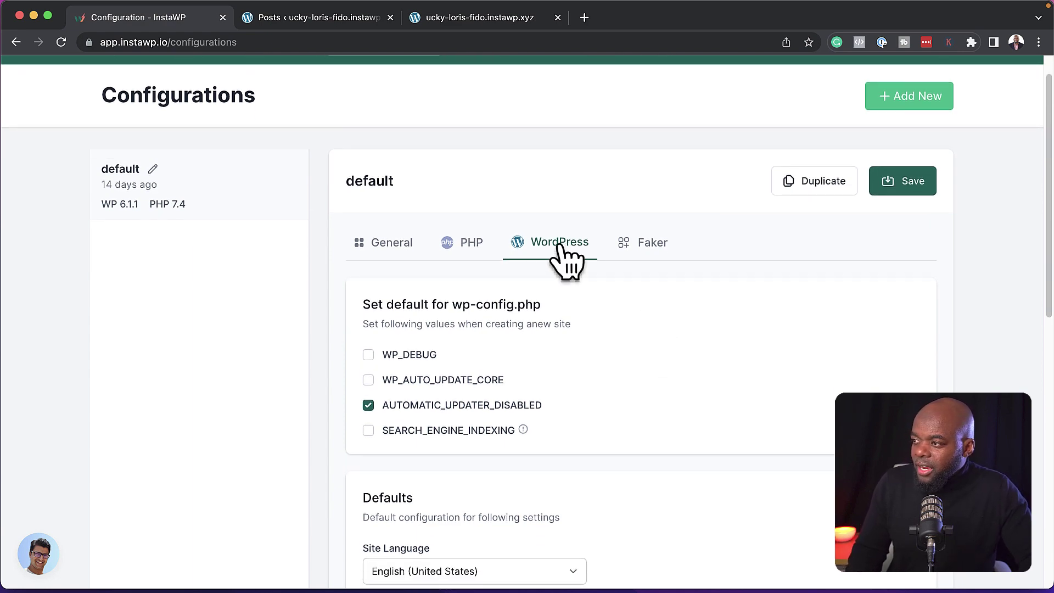
scroll(683, 412, "down", 10)
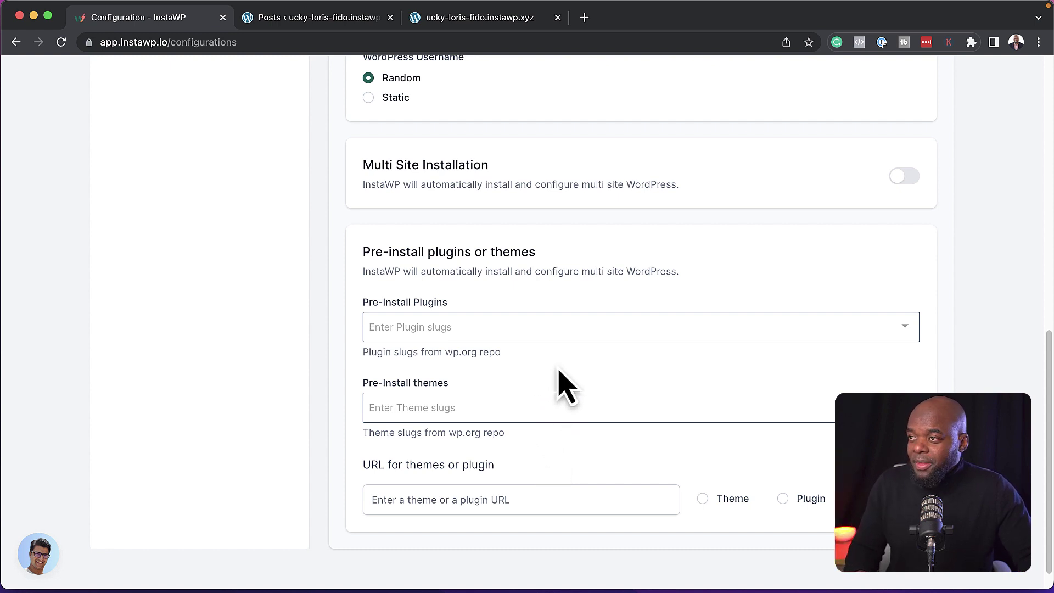
scroll(558, 381, "up", 10)
Review the PHP limits, then the General tab showing WordPress 6.1.1 and PHP 7.4.
left_click(468, 280)
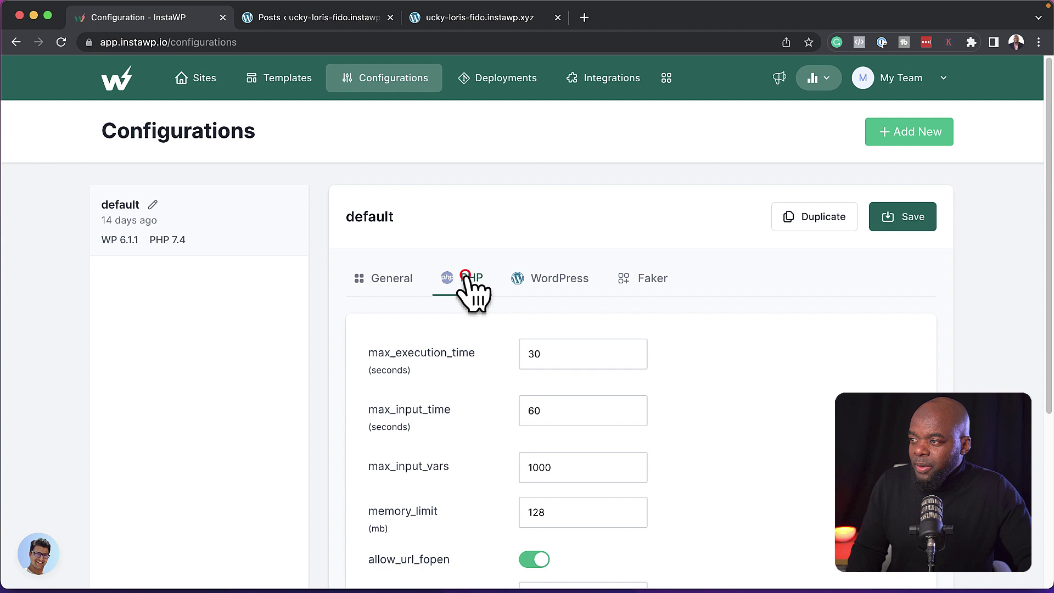
scroll(466, 405, "down", 2)
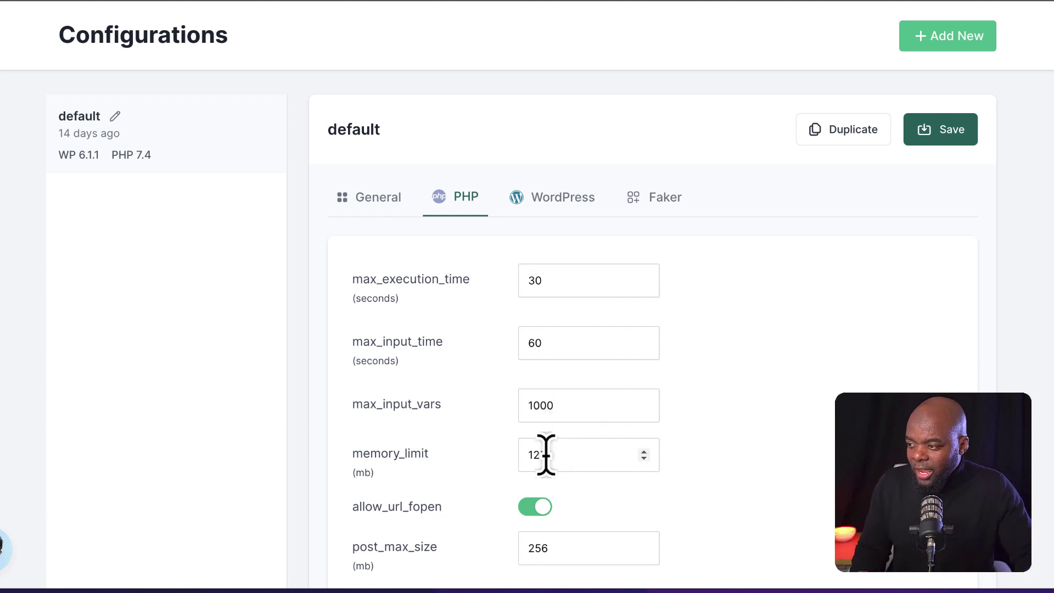
left_click(377, 187)
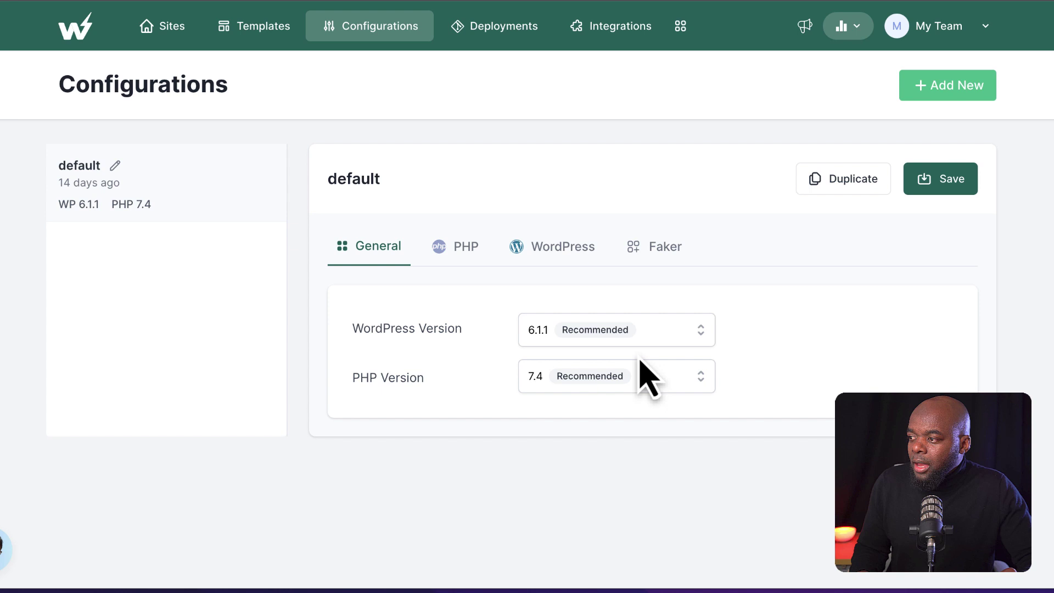
Choose WordPress Version 6.2 Beta 3 and PHP Version 8.2 in the General tab.
left_click(653, 330)
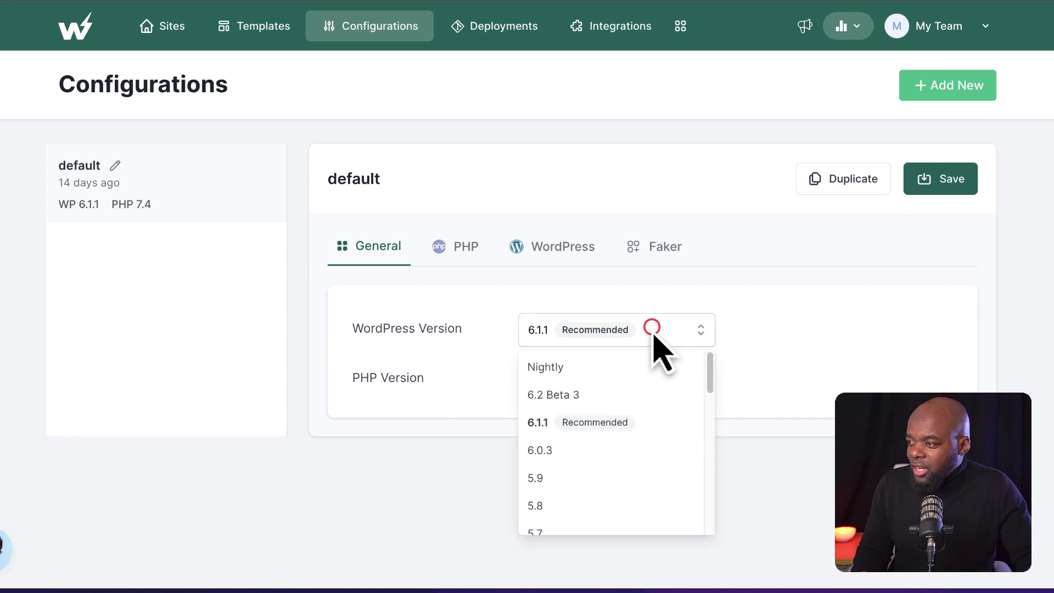
left_click(620, 393)
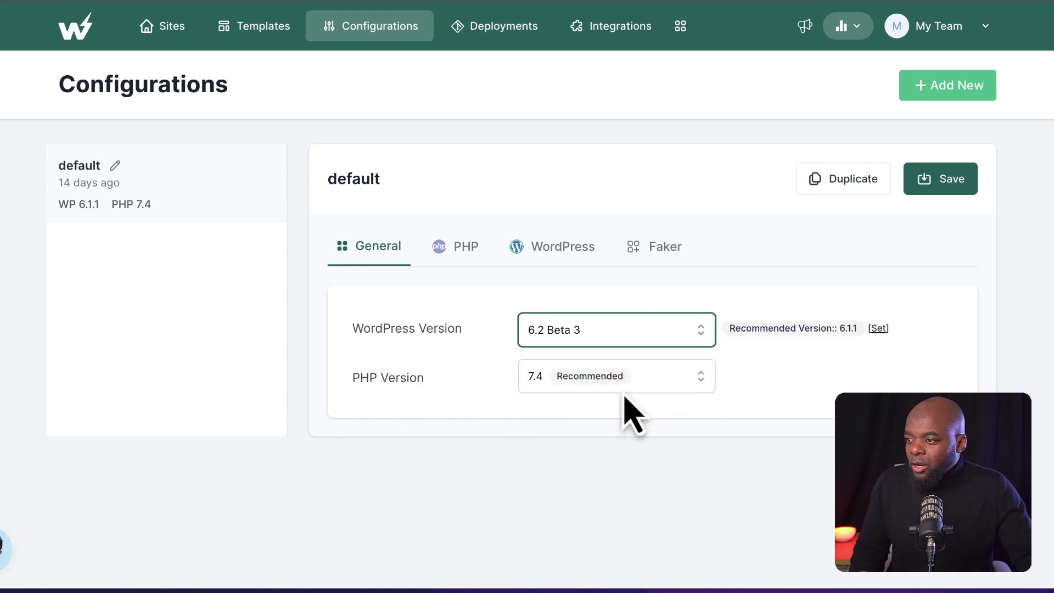
left_click(659, 377)
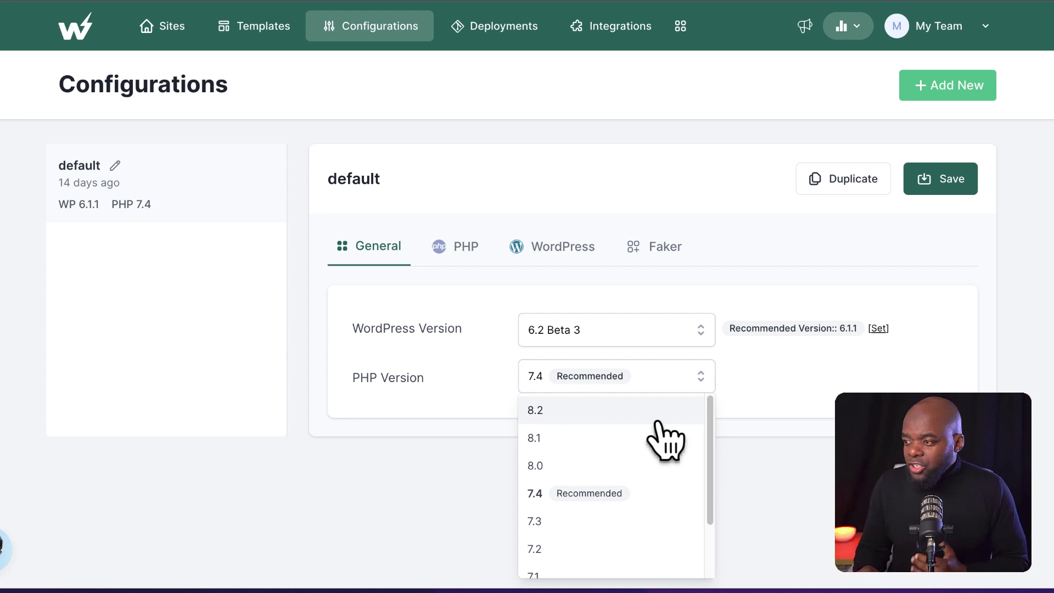
left_click(565, 413)
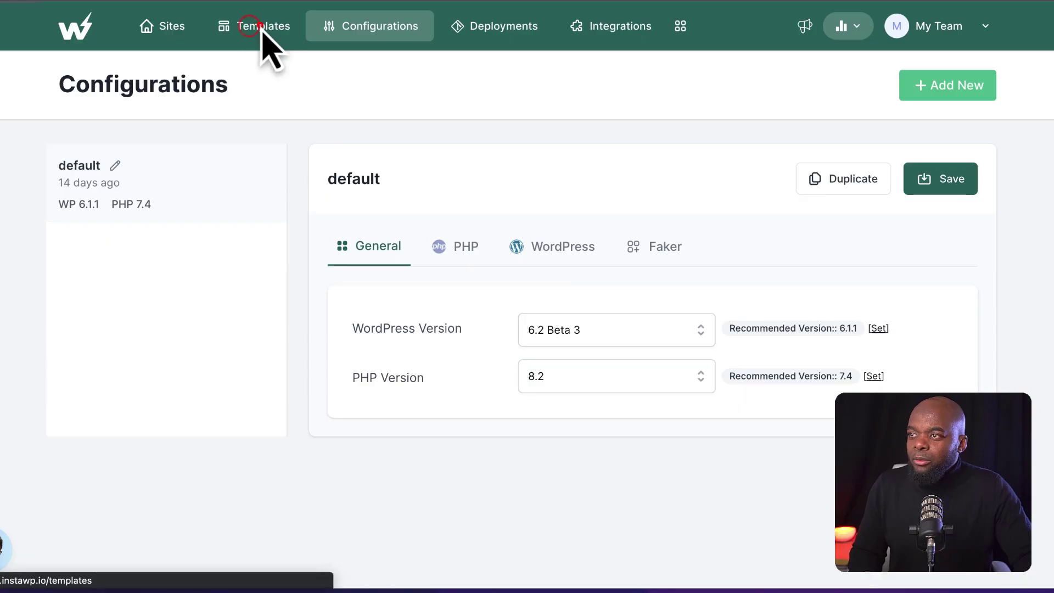
Create a temporary site from the Divi Theme template and find it heading the Sites list.
left_click(254, 26)
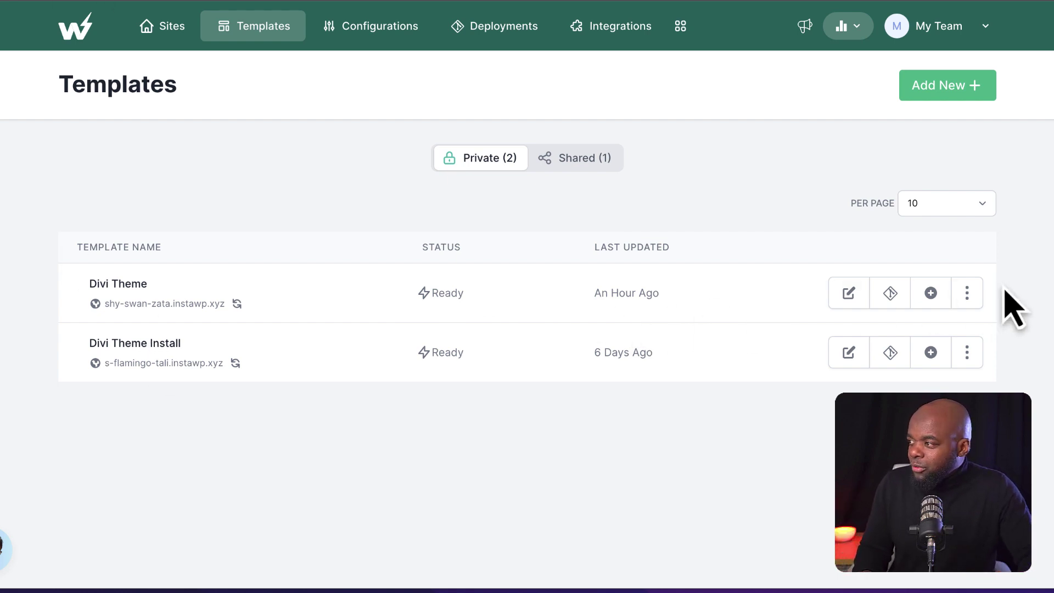
left_click(931, 292)
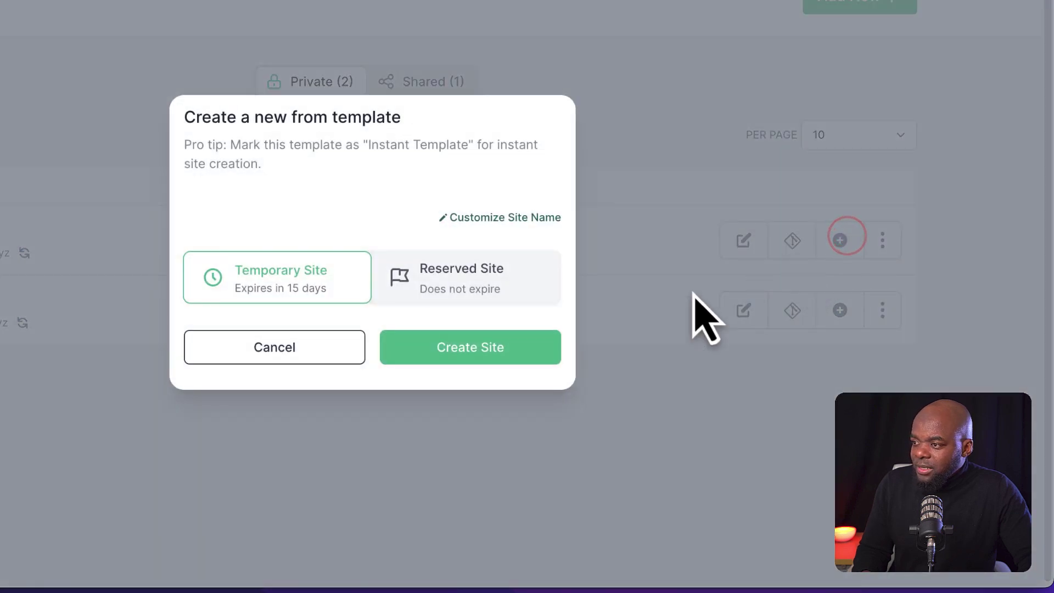
left_click(489, 359)
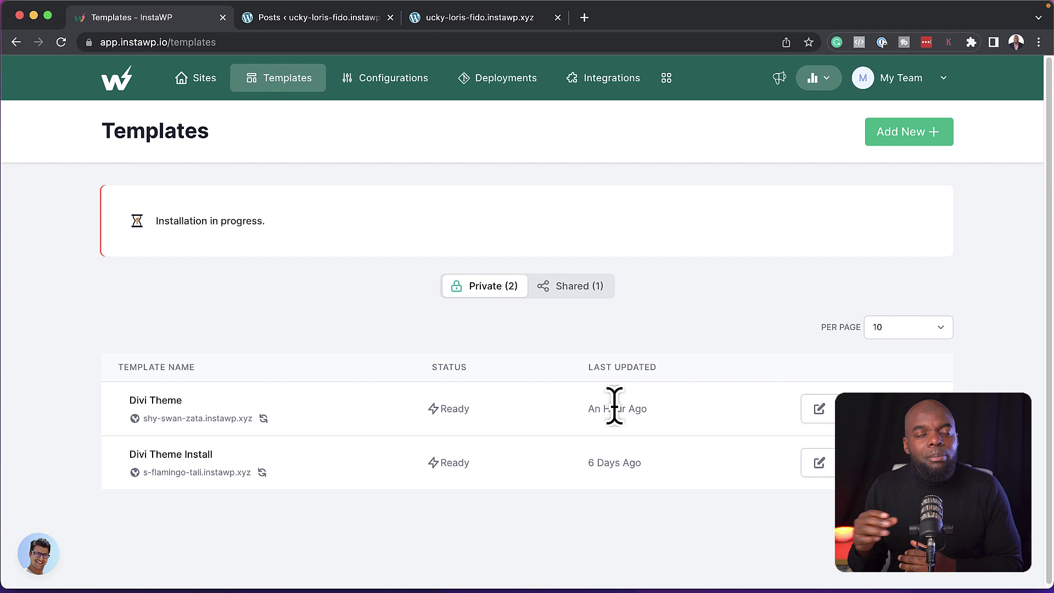
left_click(273, 91)
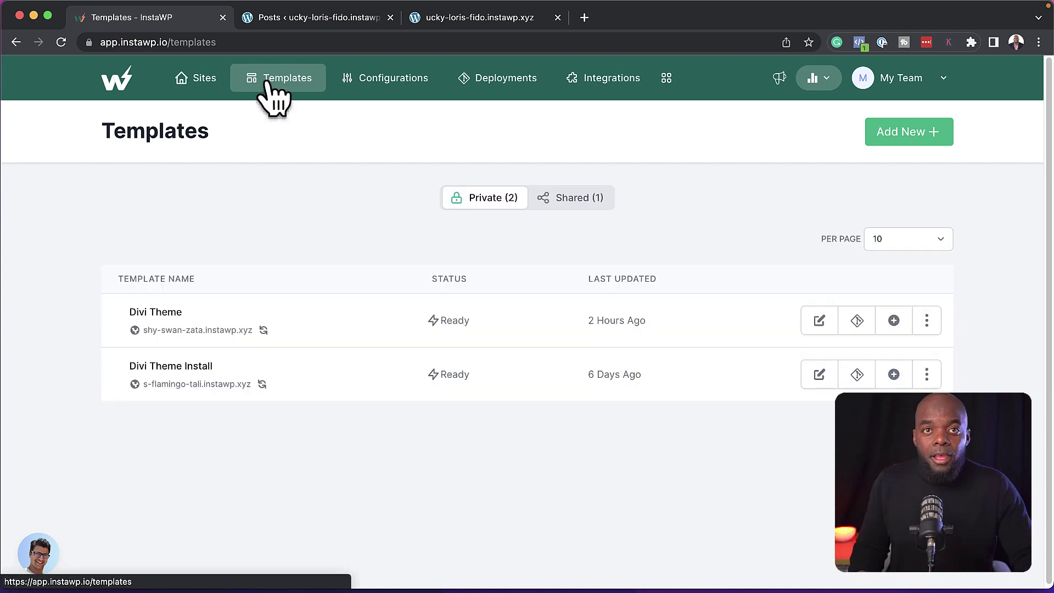
left_click(211, 80)
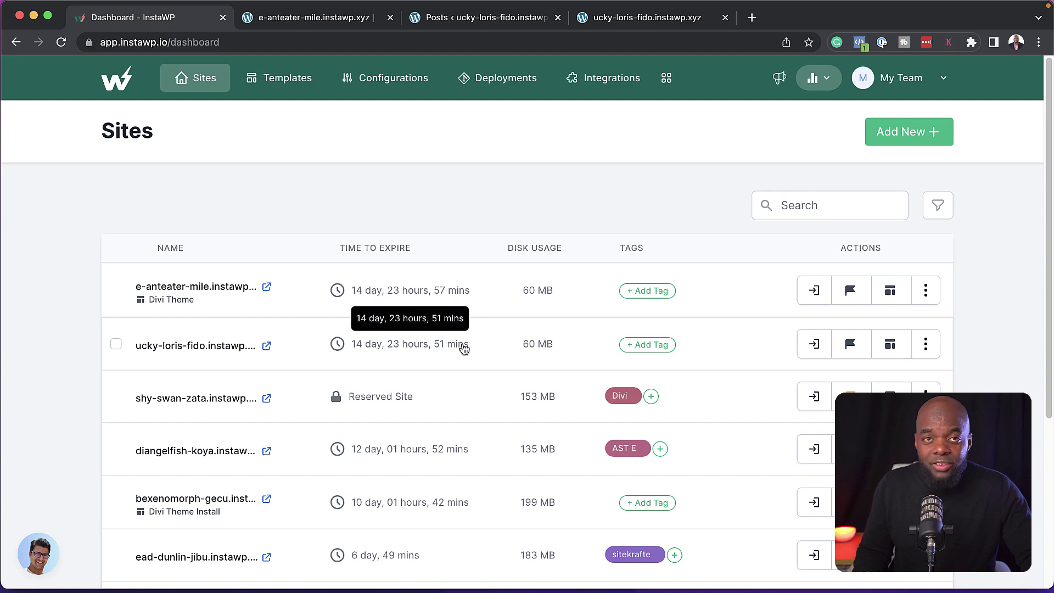
Install the Fluent Forms plugin on the ucky-loris-fido WordPress site.
left_click(484, 17)
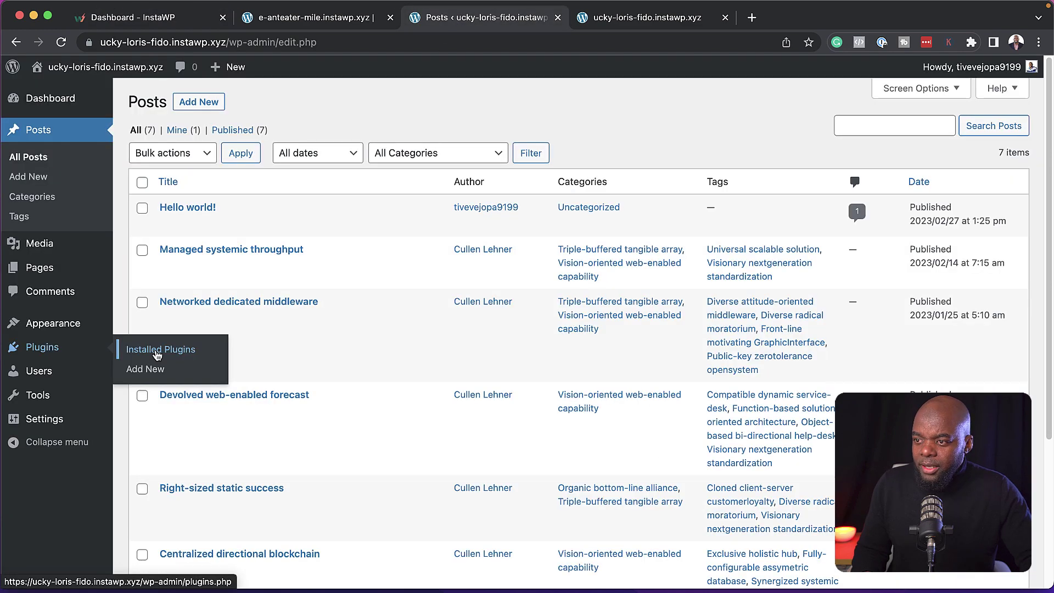
left_click(152, 373)
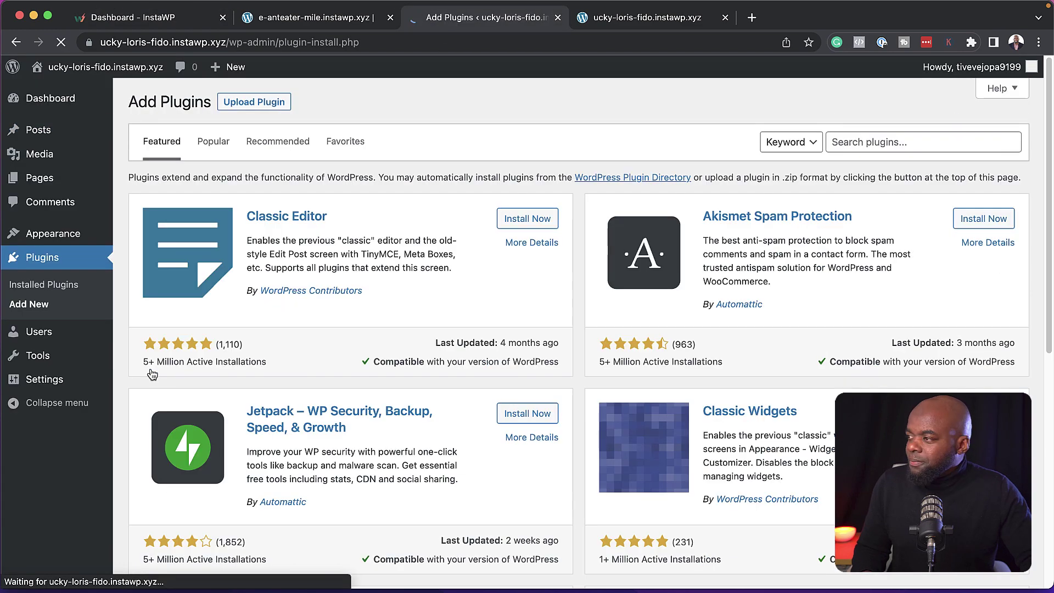
left_click(887, 139)
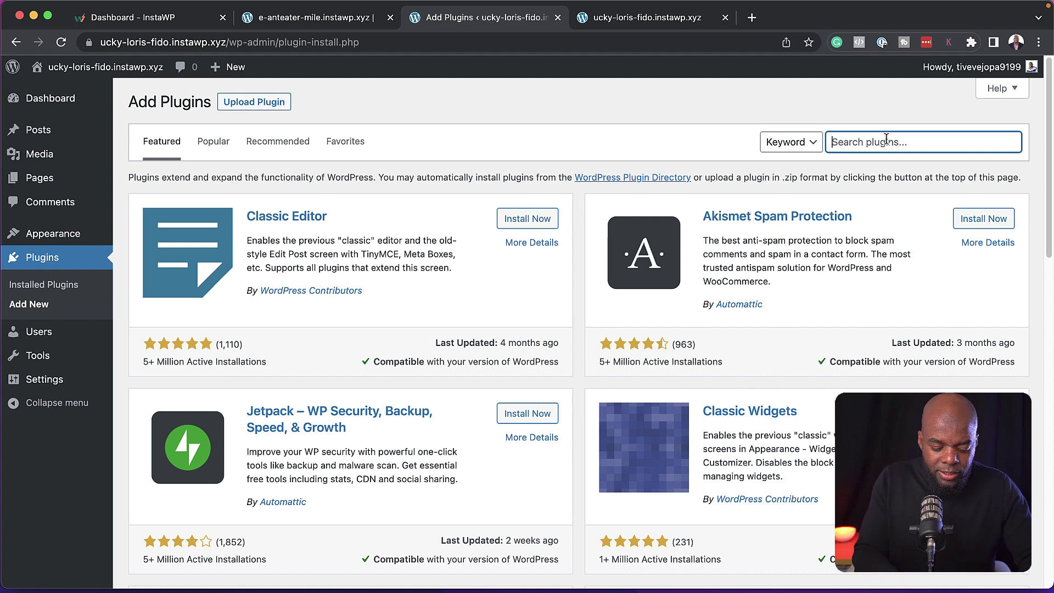
type("f")
type("lue")
type("nt forms")
left_click(449, 262)
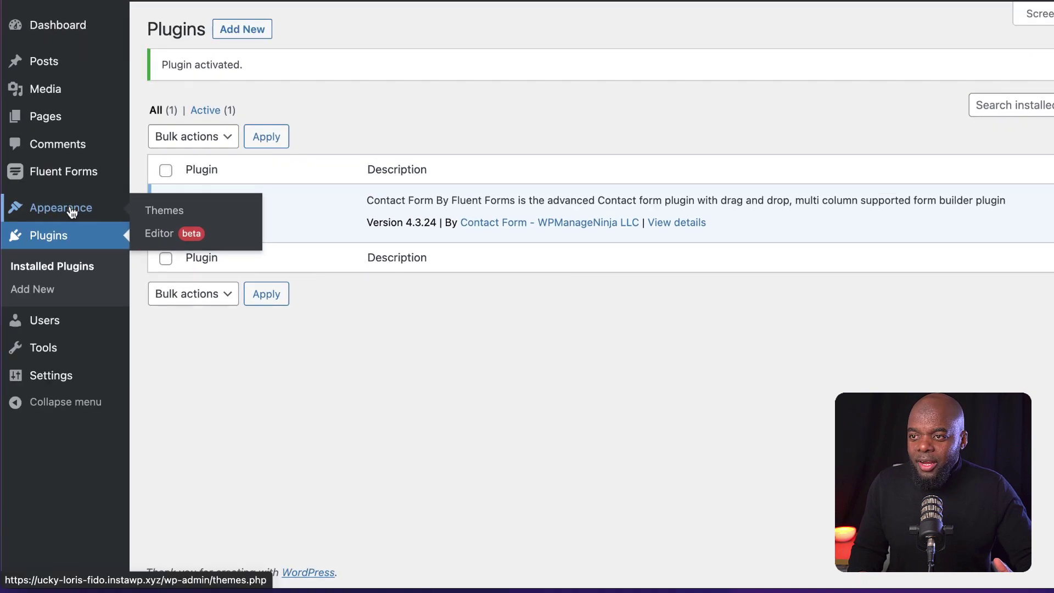
Install and activate the Astra theme.
left_click(173, 214)
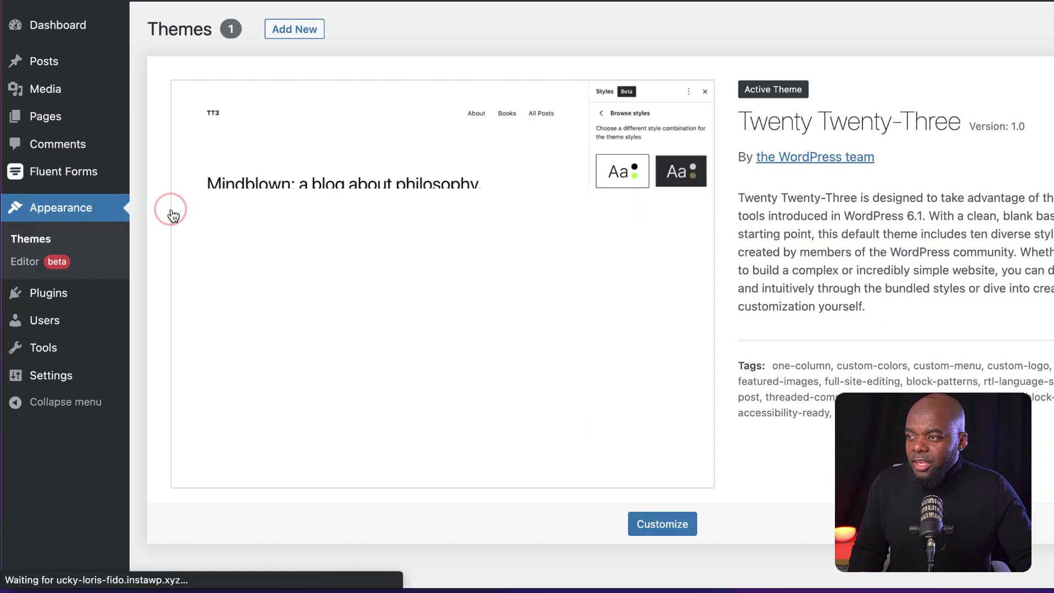
left_click(297, 30)
scroll(277, 472, "down", 5)
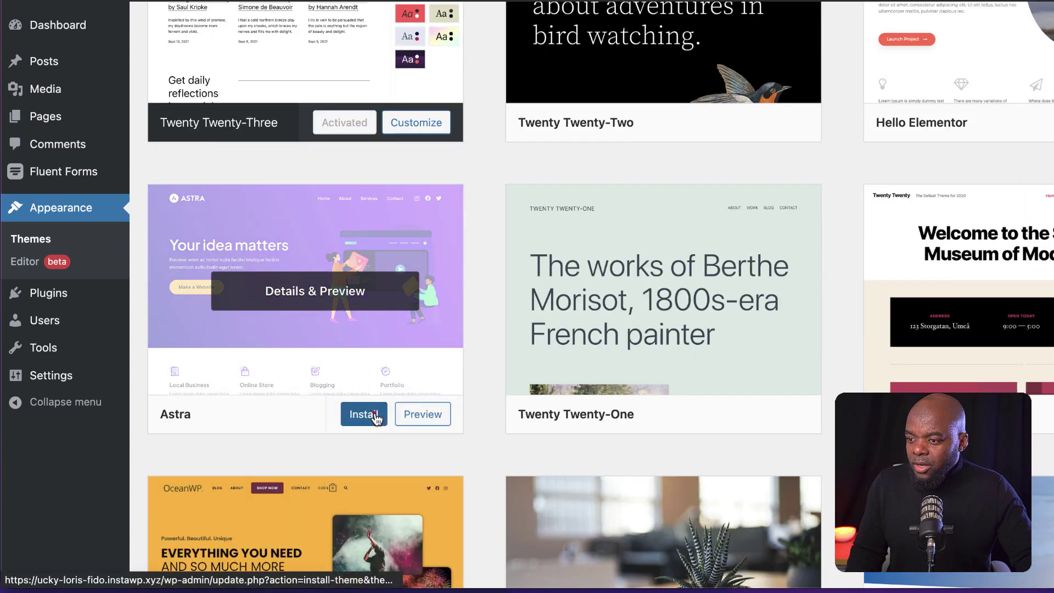
left_click(374, 416)
left_click(348, 419)
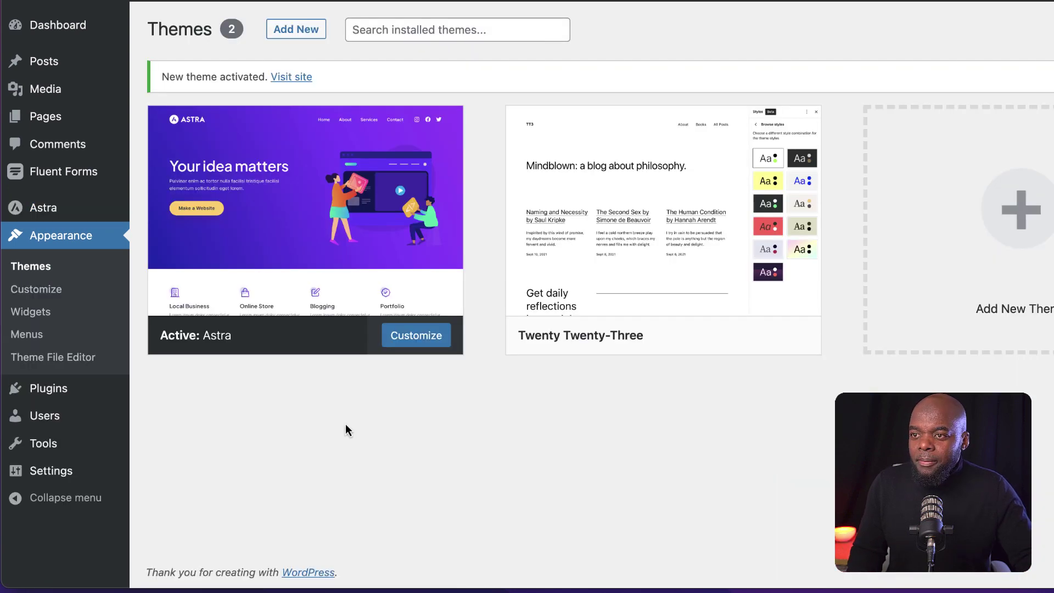
Install and activate the Elementor Website Builder plugin.
mouse_move(80, 399)
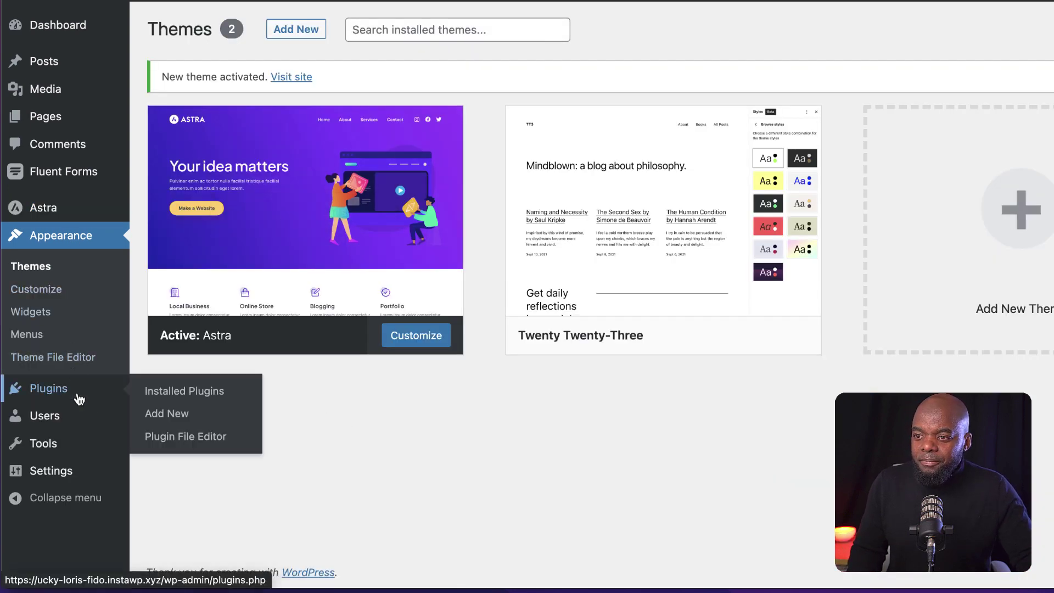
left_click(172, 418)
left_click(1014, 71)
type("el")
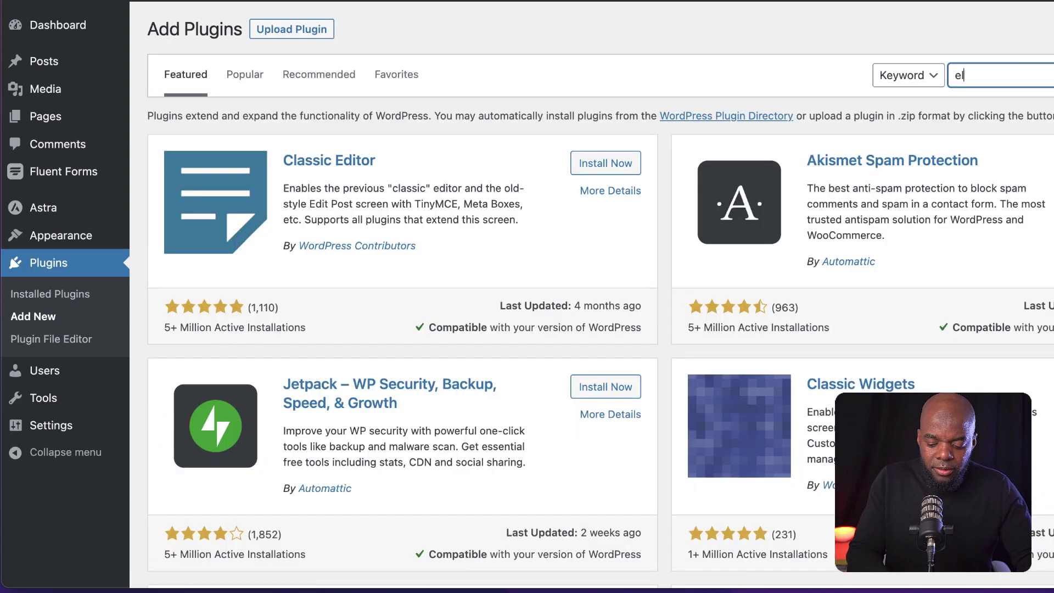
type("ementor")
left_click(630, 170)
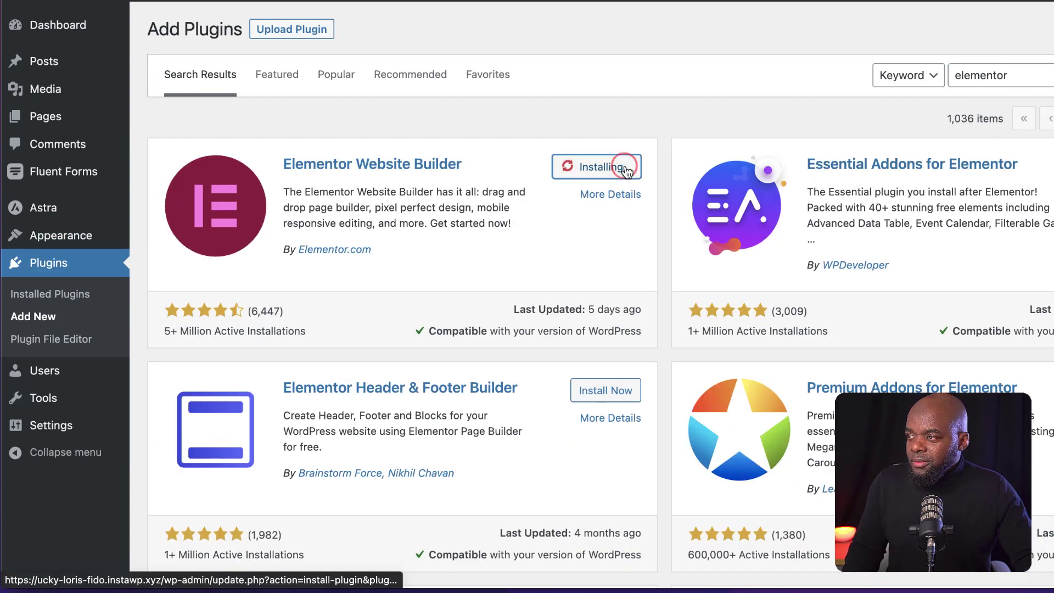
left_click(625, 170)
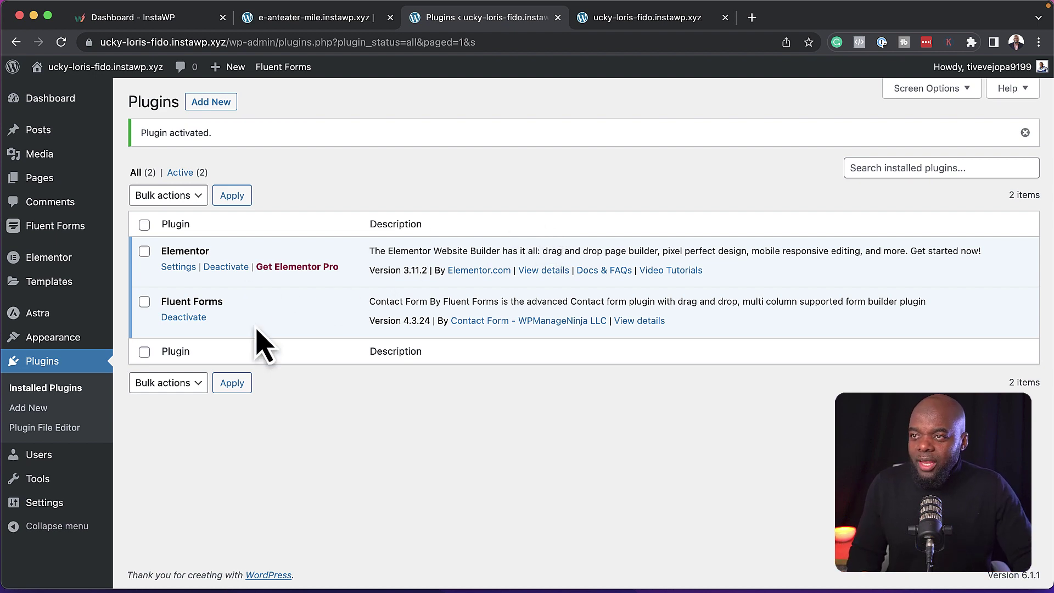
Save the ucky-loris-fido site from its Sites row as a template named 'Elementror + Astra'.
left_click(179, 18)
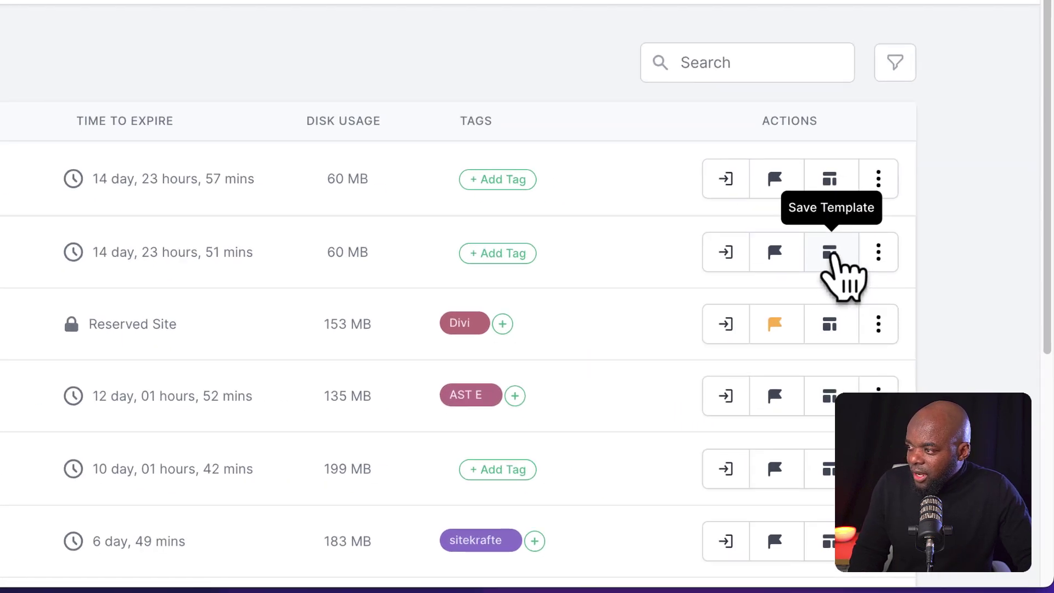
left_click(830, 253)
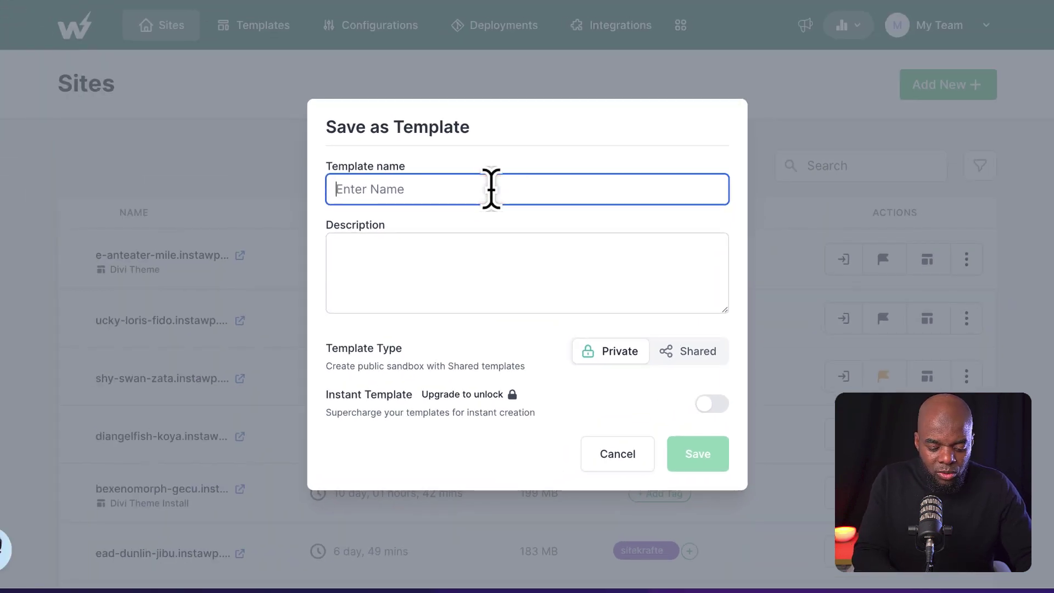
type("El")
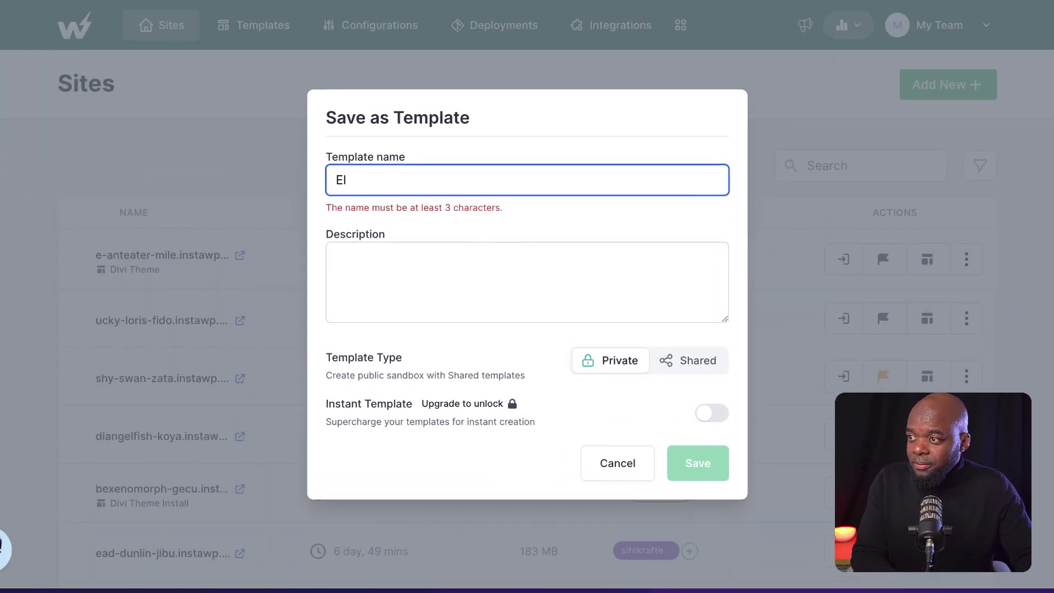
type("ementror + Astra")
left_click(429, 262)
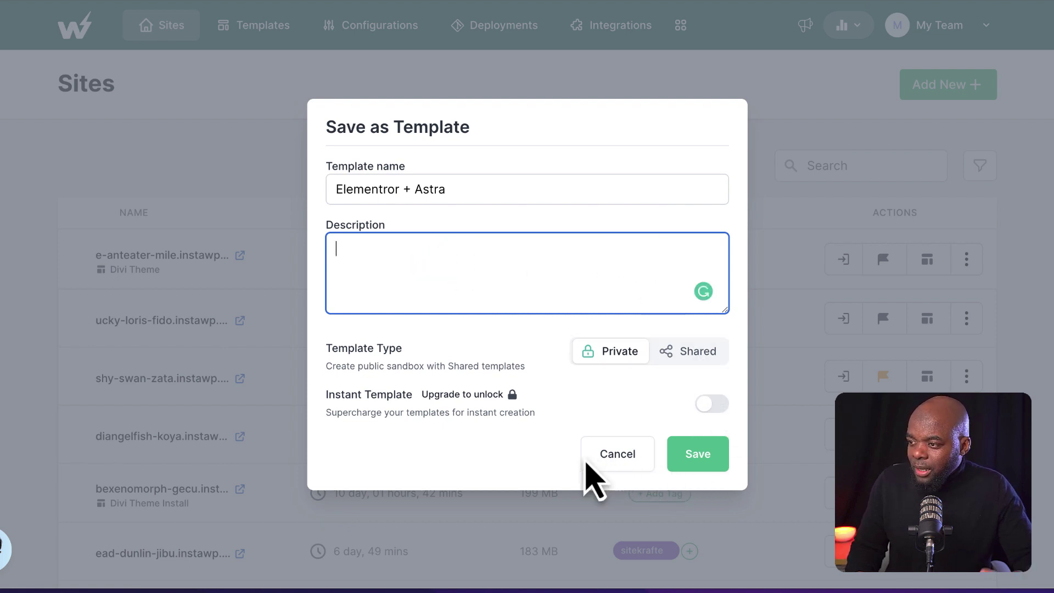
left_click(722, 457)
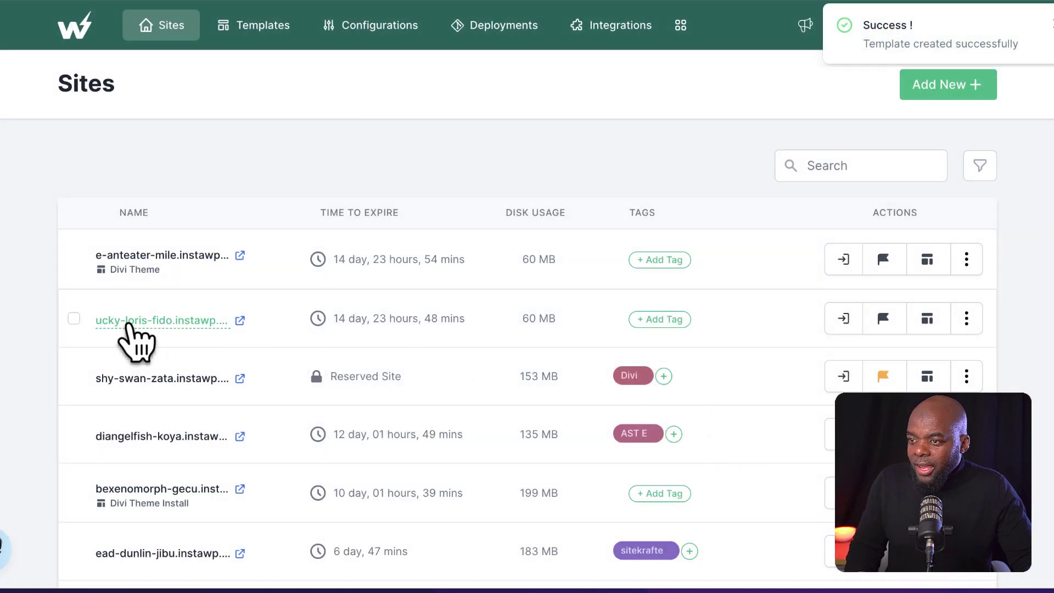
Create and apply a new 'E+ASTR' tag on the ucky-loris-fido site's row.
mouse_move(172, 336)
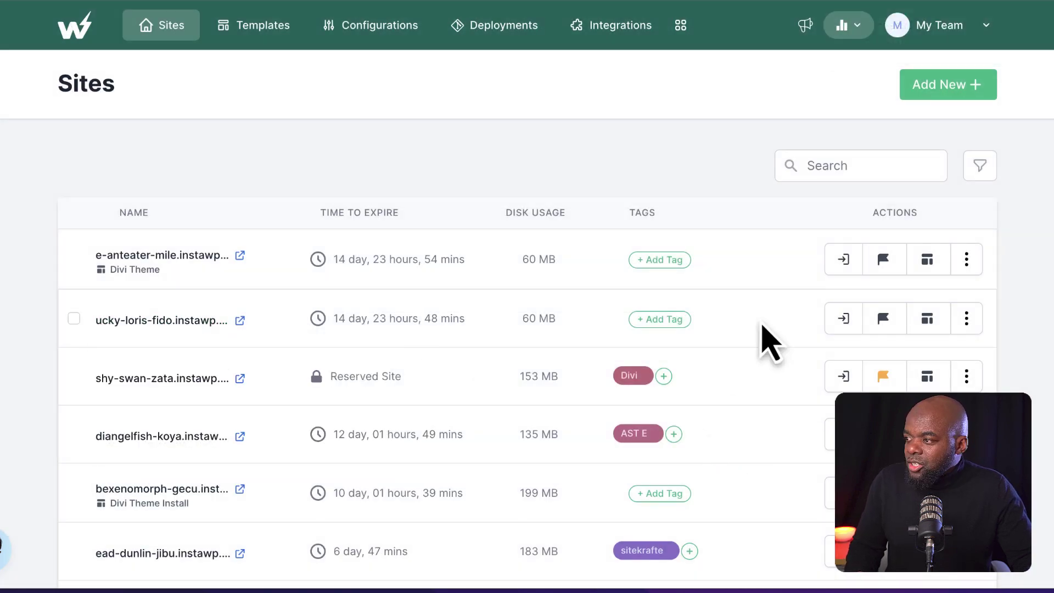
left_click(671, 320)
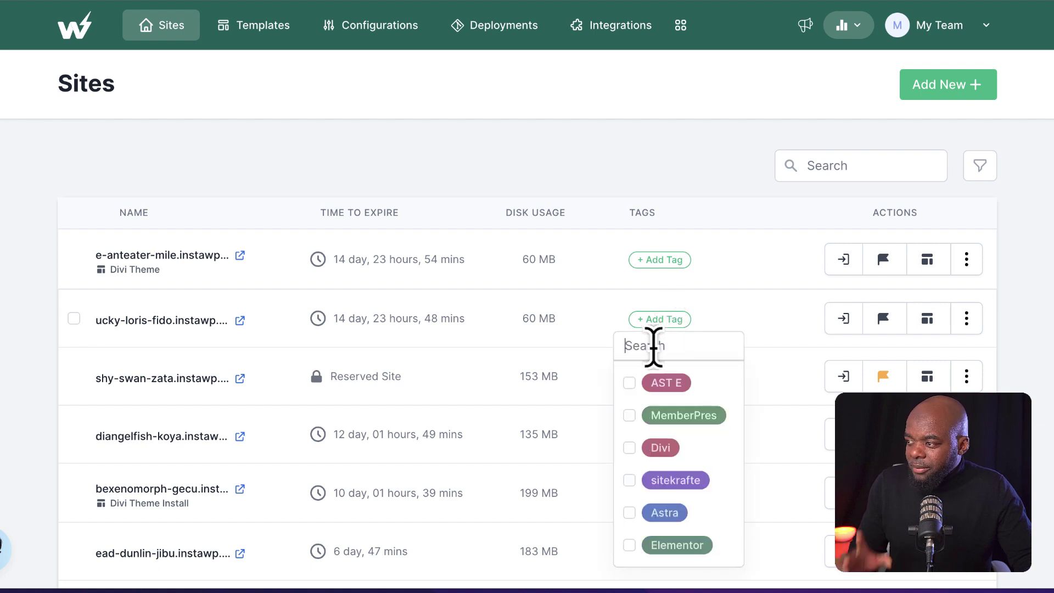
type("E")
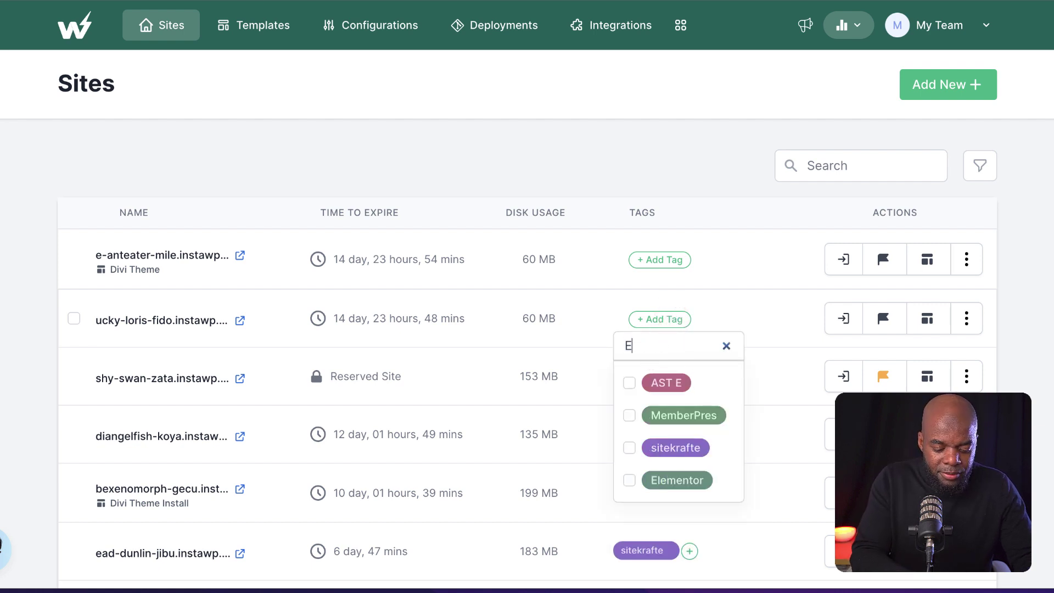
type("&A")
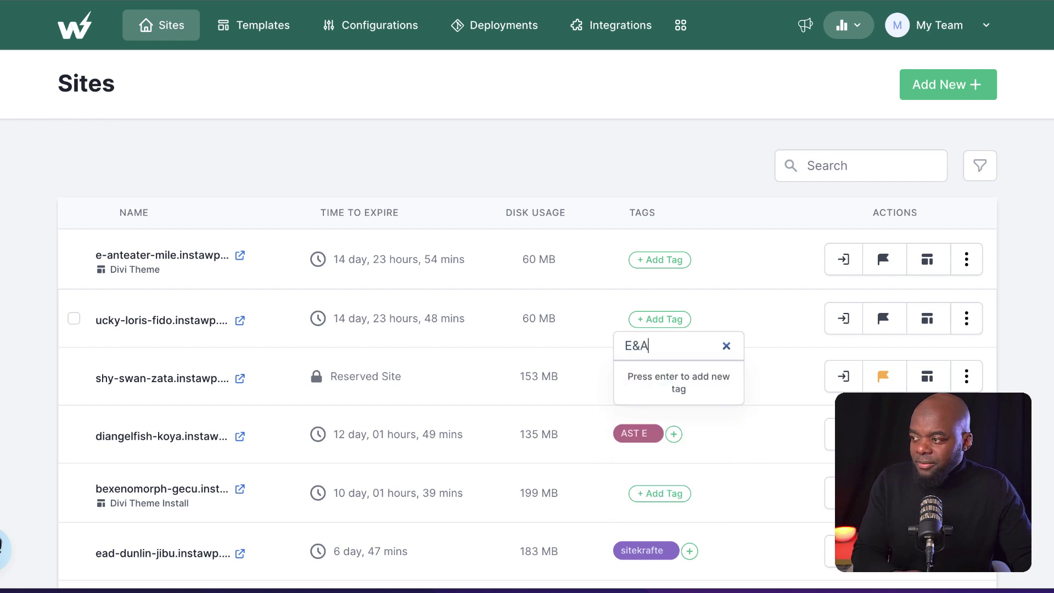
type("STR")
key("Return")
key("Escape")
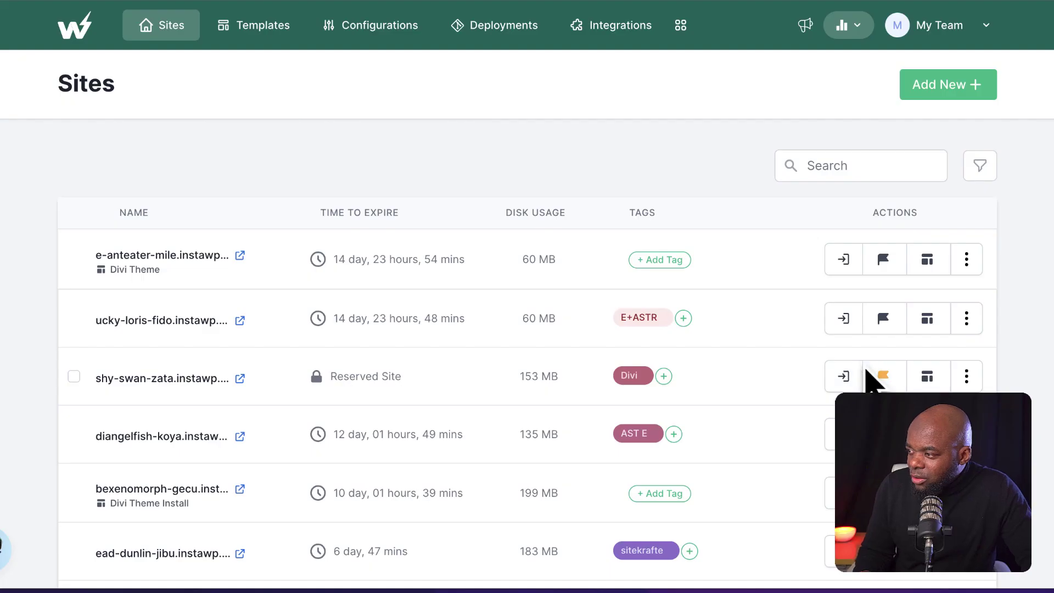
Reserve the ucky-loris-fido site with the flag icon and confirm it.
left_click(885, 319)
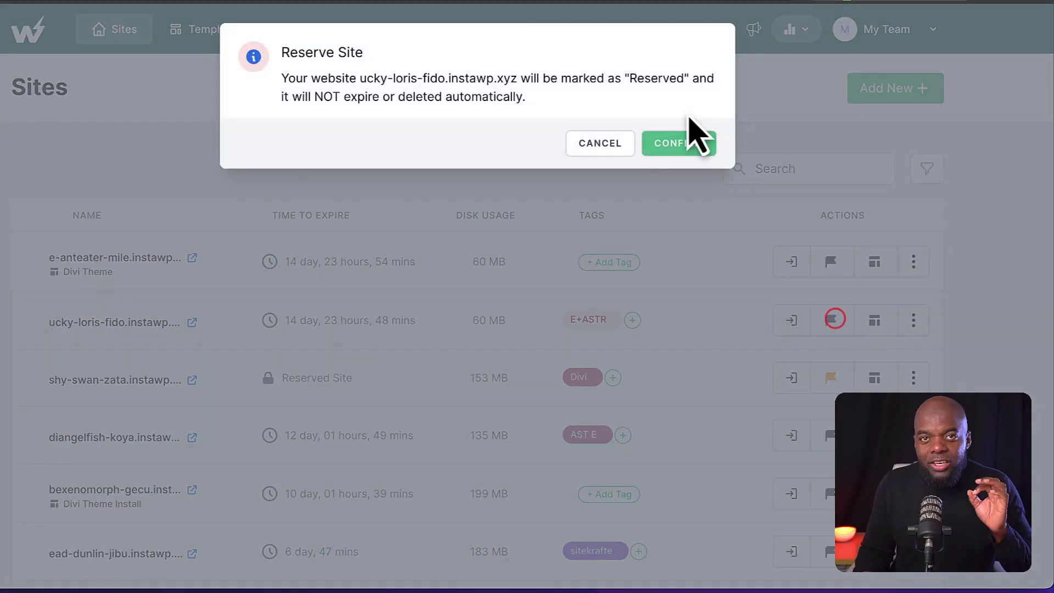
left_click(670, 143)
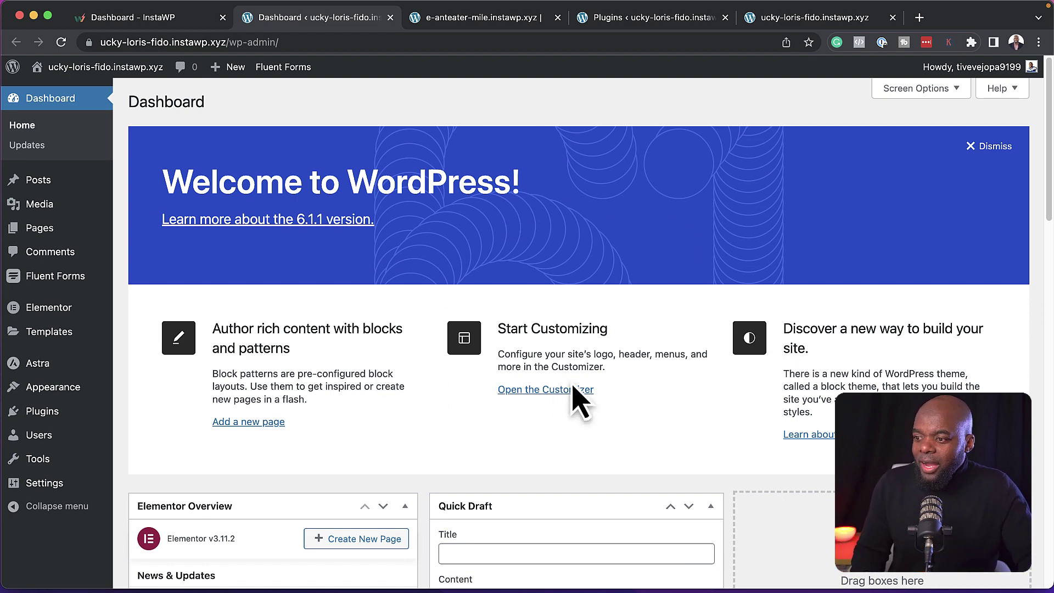
Leave the ucky-loris-fido WordPress admin for the Dashboard - InstaWP tab.
scroll(575, 396, "down", 5)
scroll(575, 396, "up", 5)
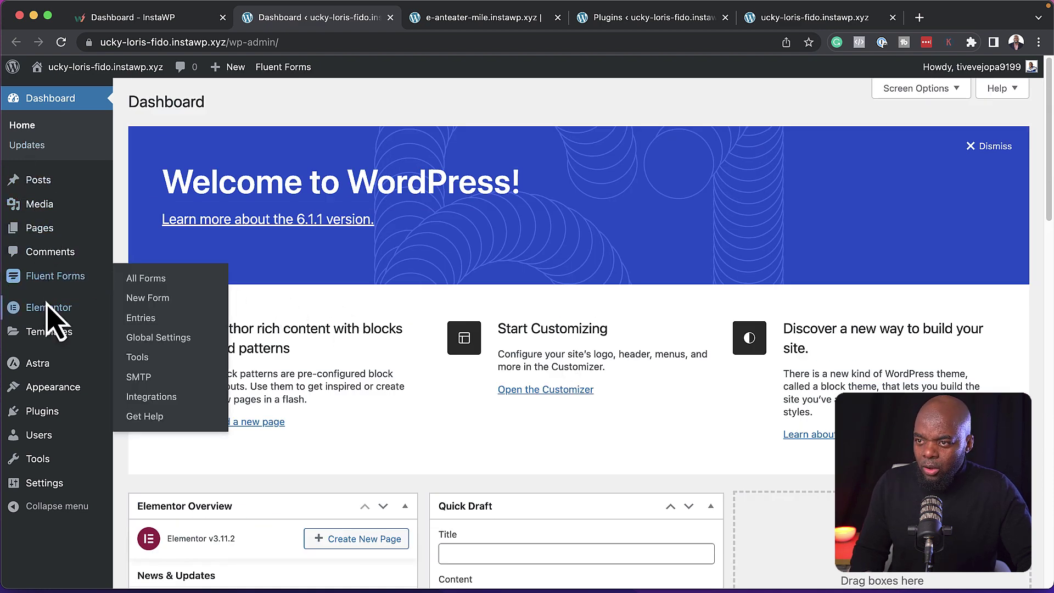
mouse_move(54, 367)
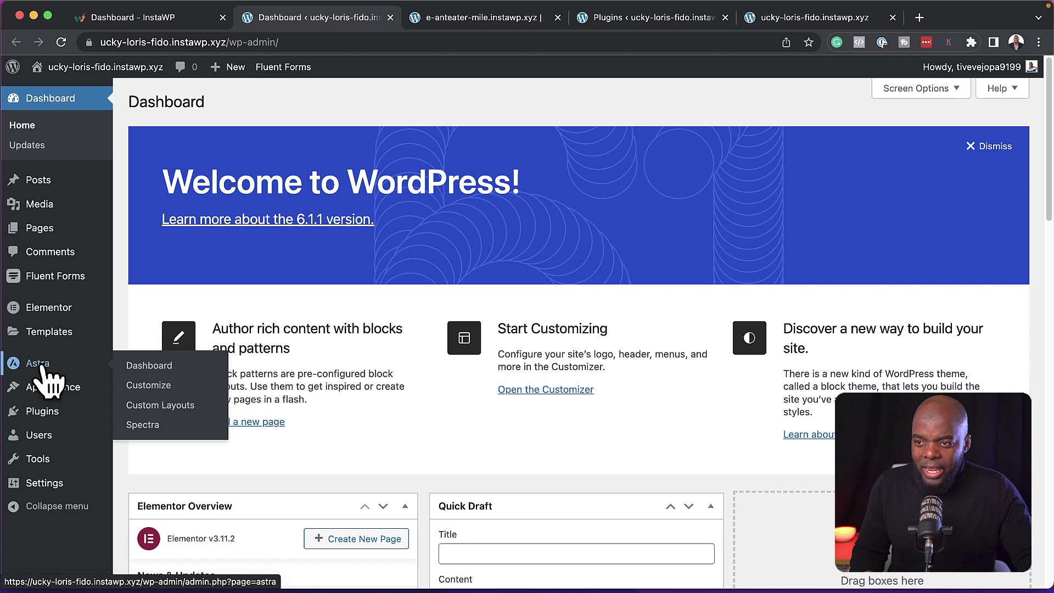
left_click(152, 18)
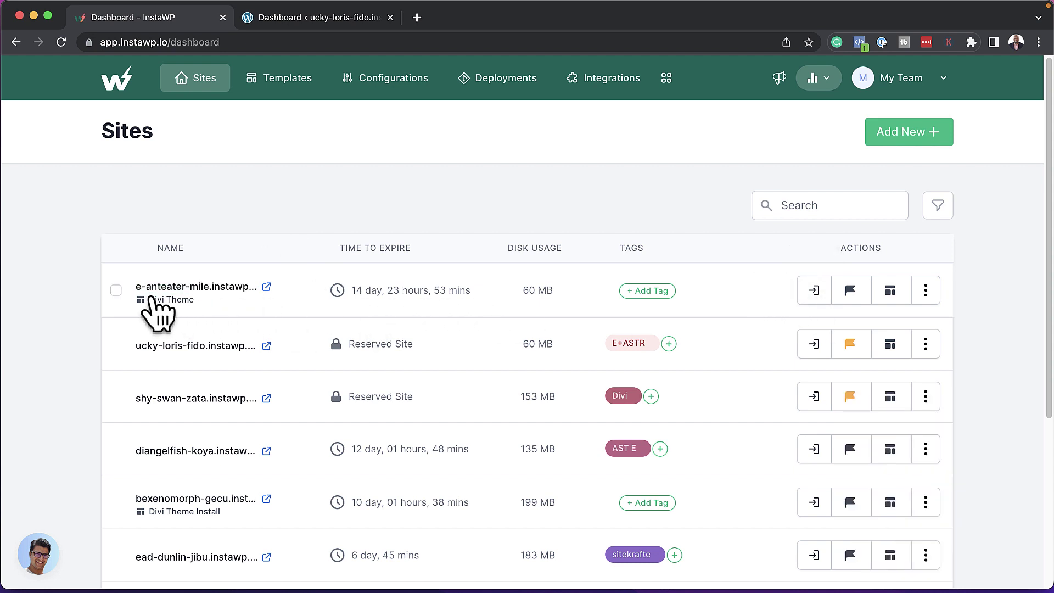
Delete the e-anteater-mile site, pasting its name into the confirmation field.
left_click(926, 290)
mouse_move(865, 475)
scroll(864, 484, "down", 5)
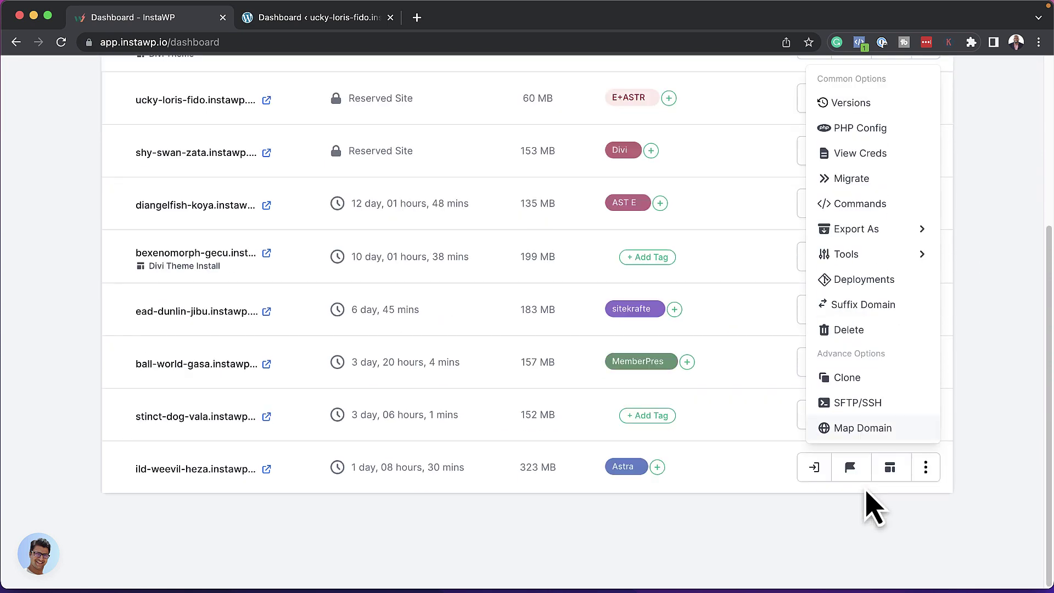
left_click(850, 328)
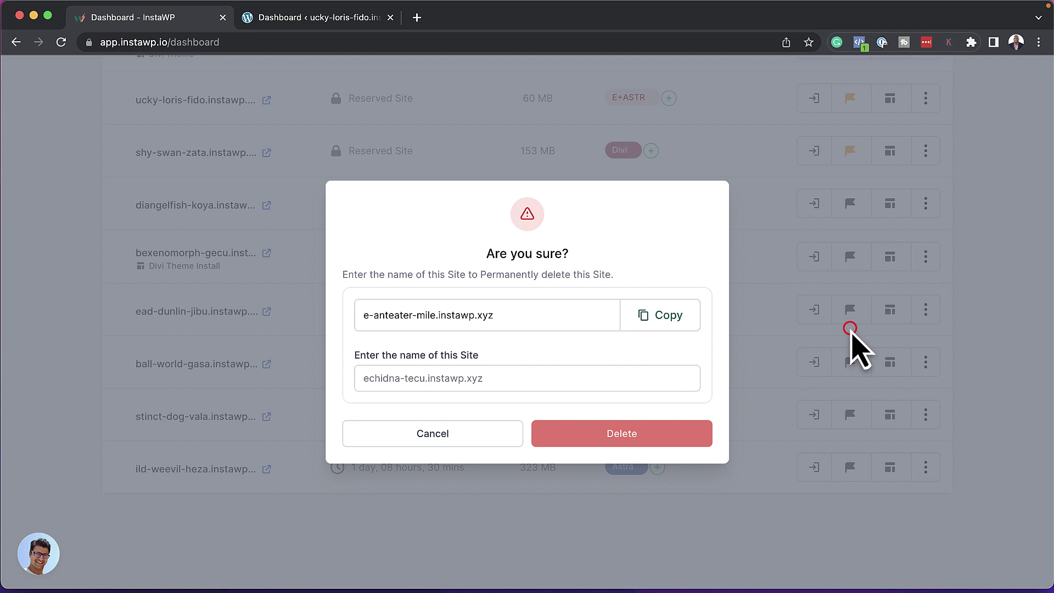
triple_click(519, 313)
key("super+c")
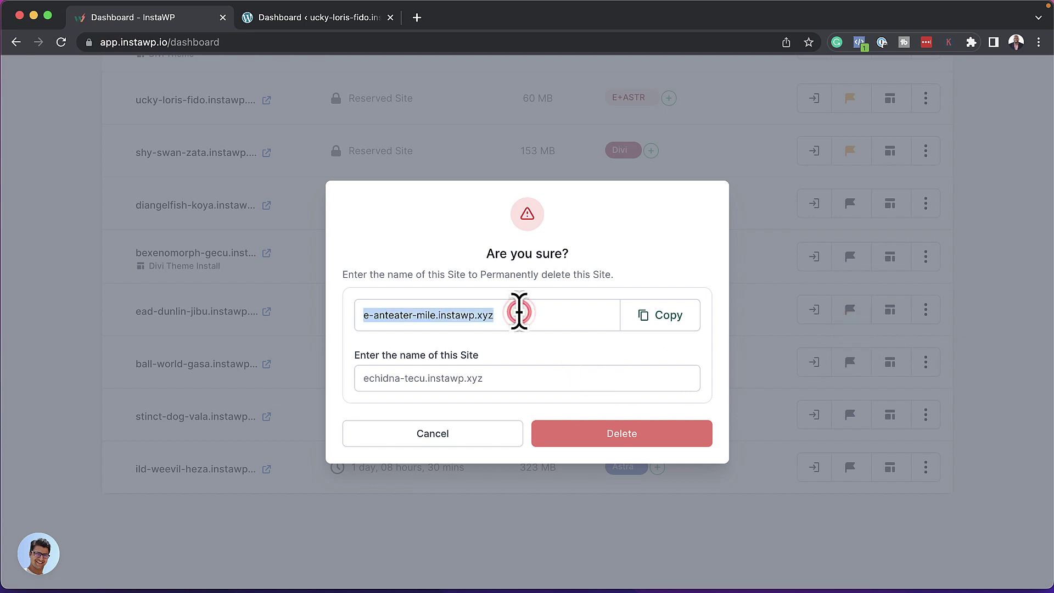
left_click(533, 379)
key("super+v")
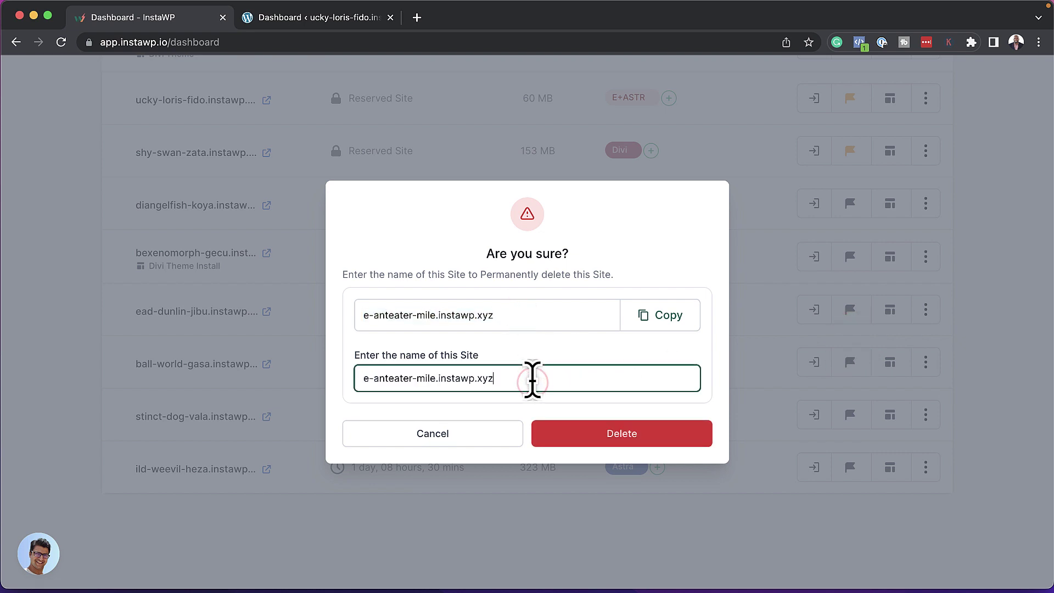
left_click(627, 434)
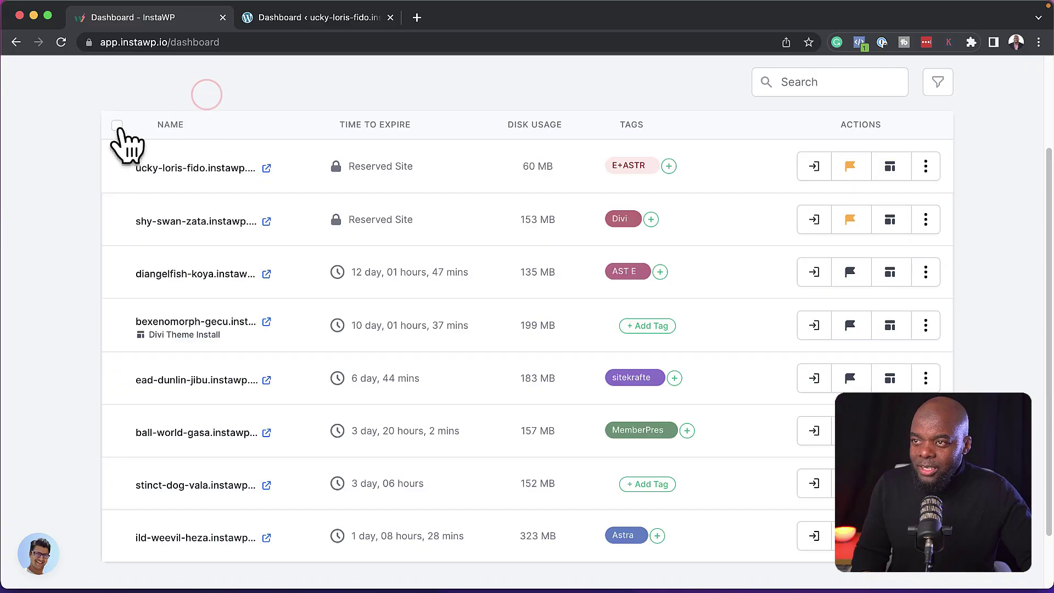
Select all sites, then deselect diangelfish-koya and bexenomorph-gecu.
left_click(117, 125)
left_click(116, 125)
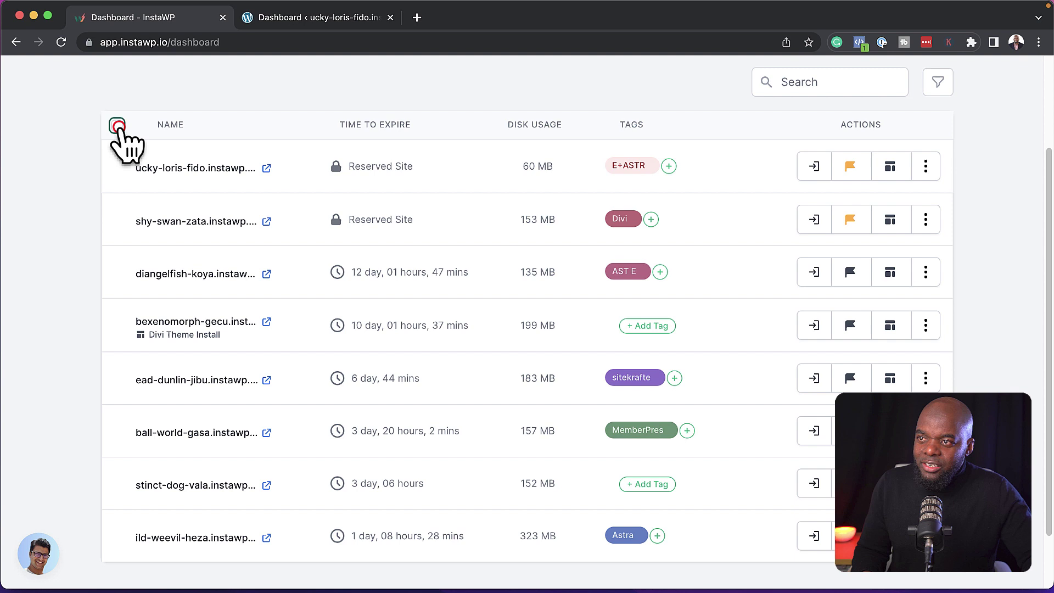
left_click(117, 125)
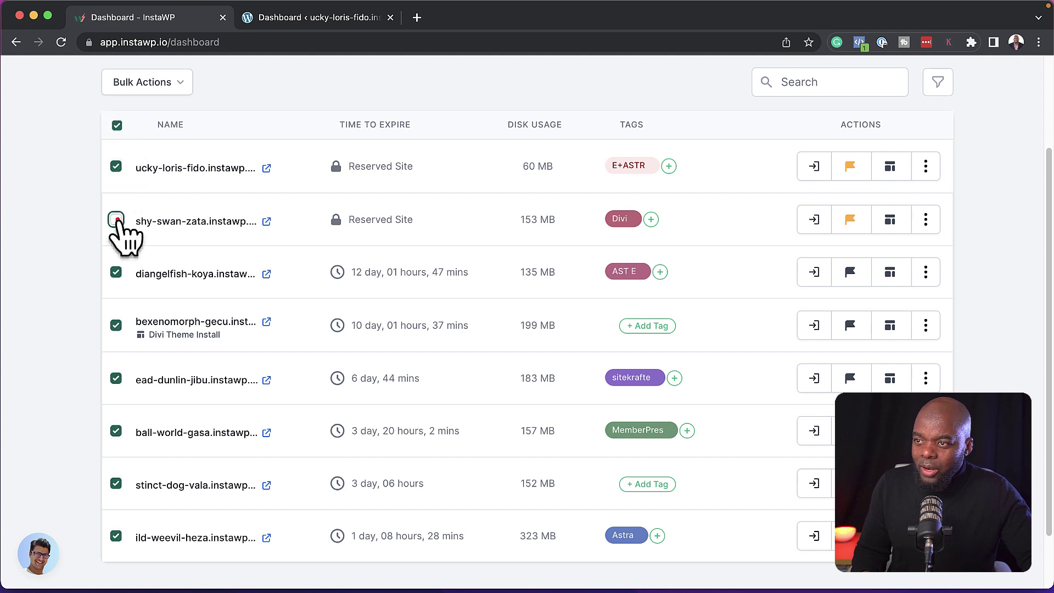
left_click(116, 273)
left_click(116, 325)
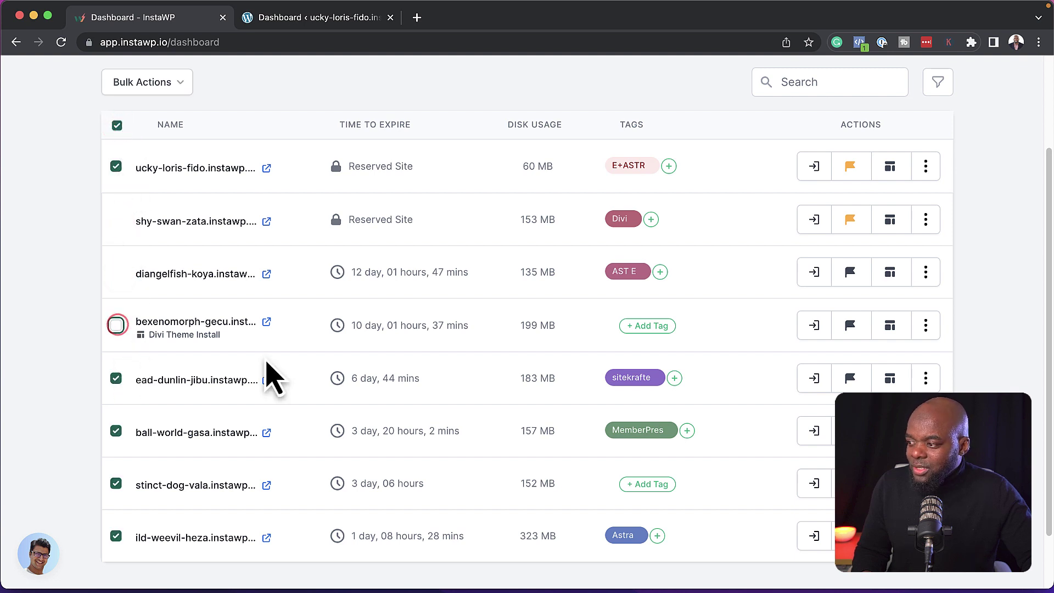
Open the Bulk Actions menu and dismiss it without choosing Delete Site.
scroll(308, 374, "up", 1)
scroll(343, 360, "up", 3)
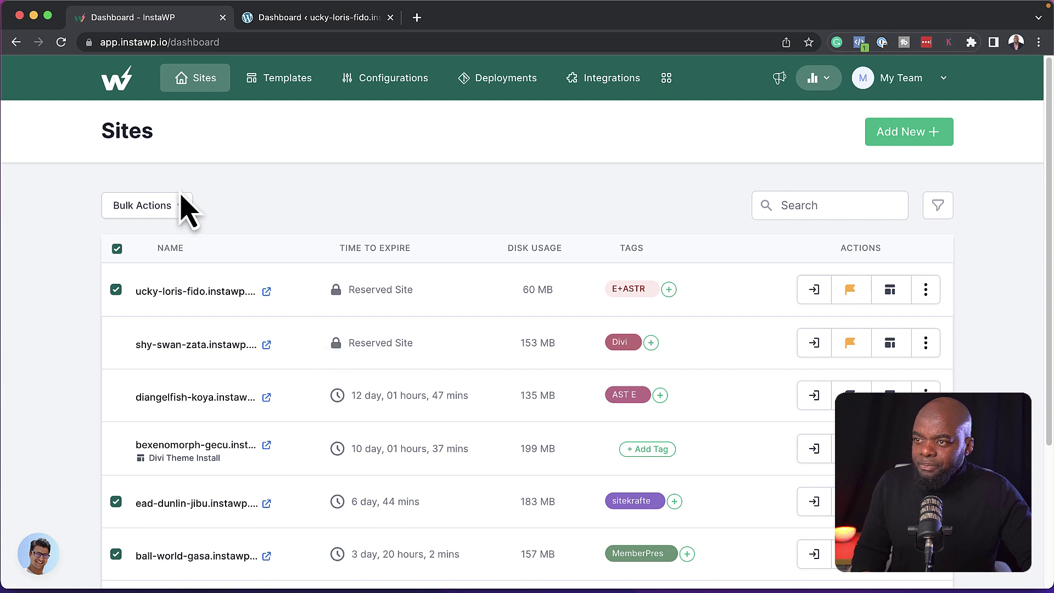
left_click(177, 210)
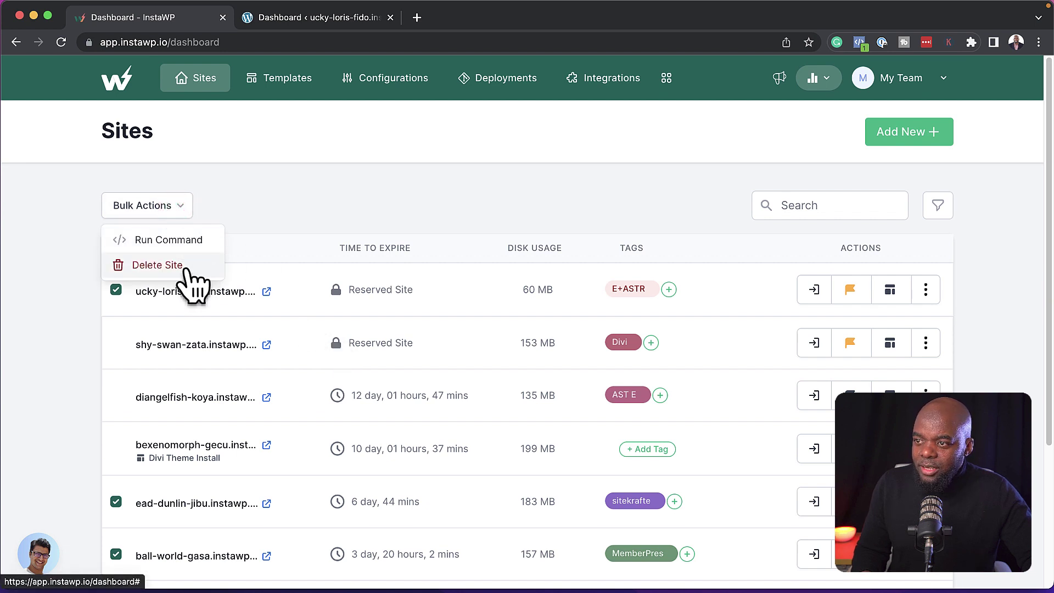
left_click(250, 197)
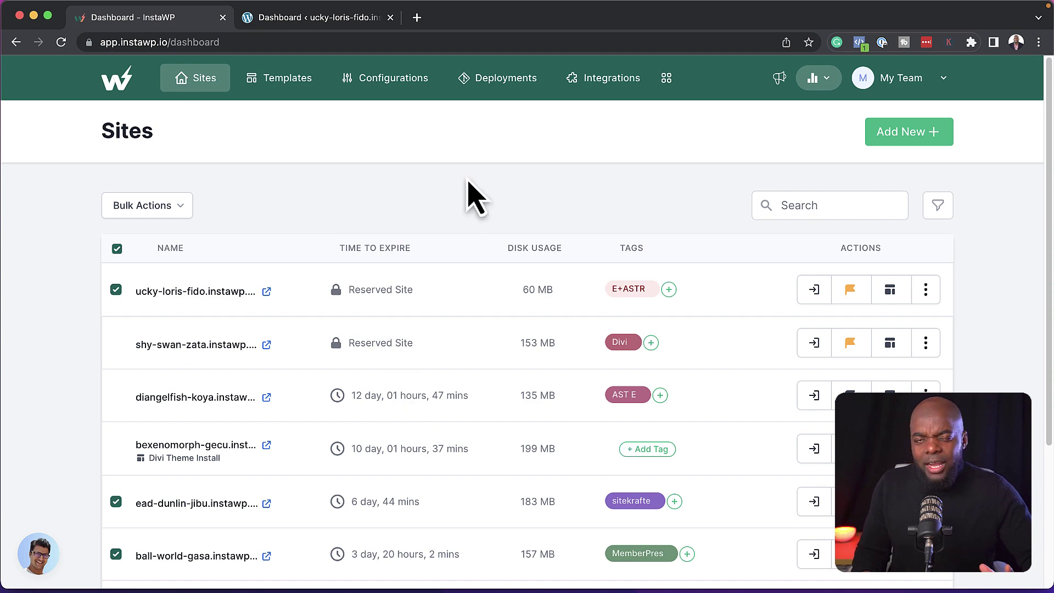
scroll(678, 131, "down", 2)
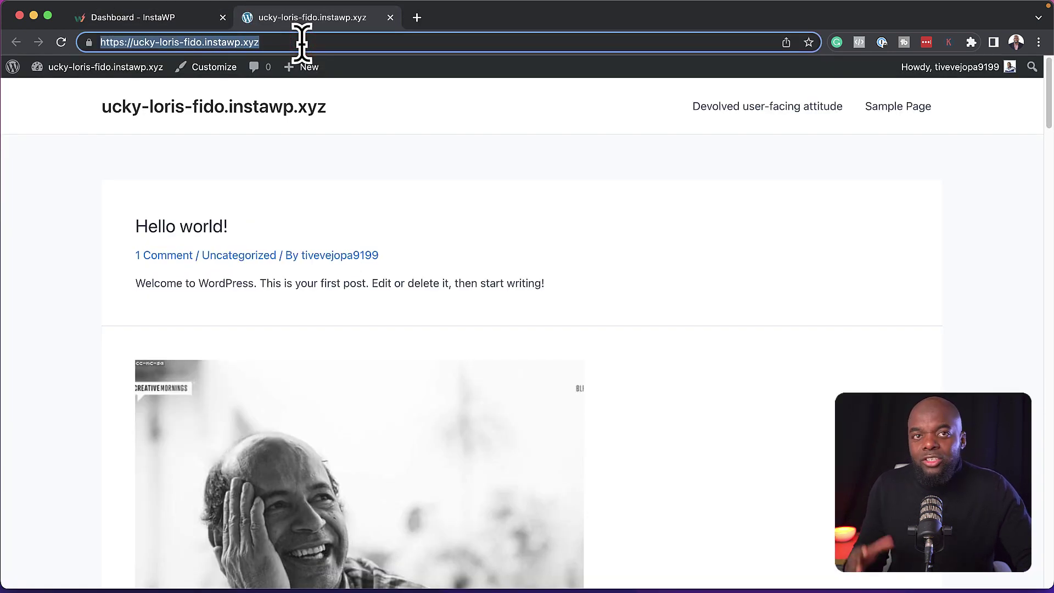
Switch from the ucky-loris-fido front page to the Dashboard - InstaWP tab.
left_click(165, 18)
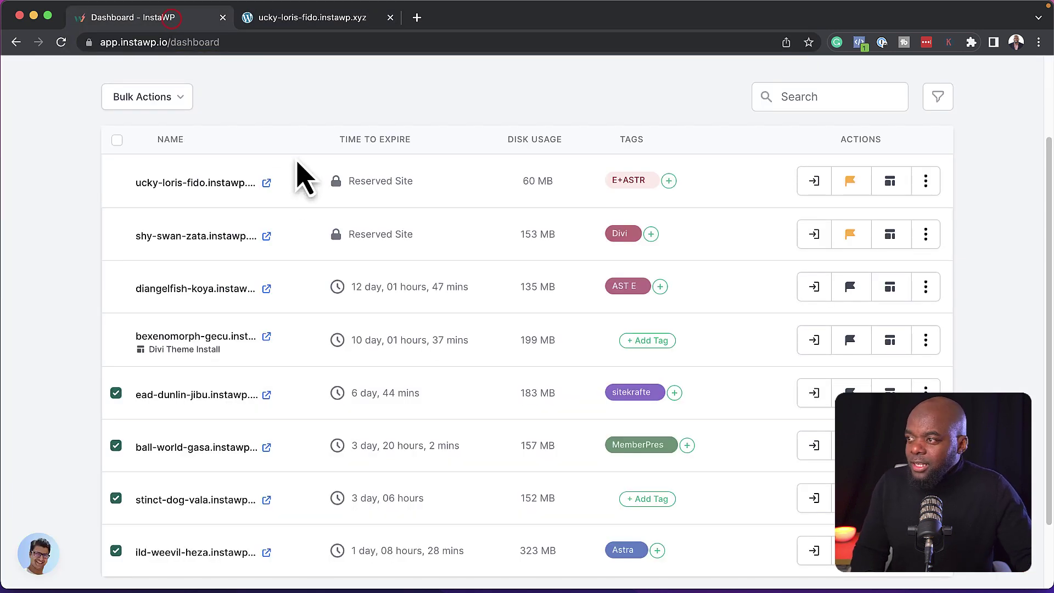
Show the ucky-loris-fido site's login credentials with View Creds.
left_click(925, 181)
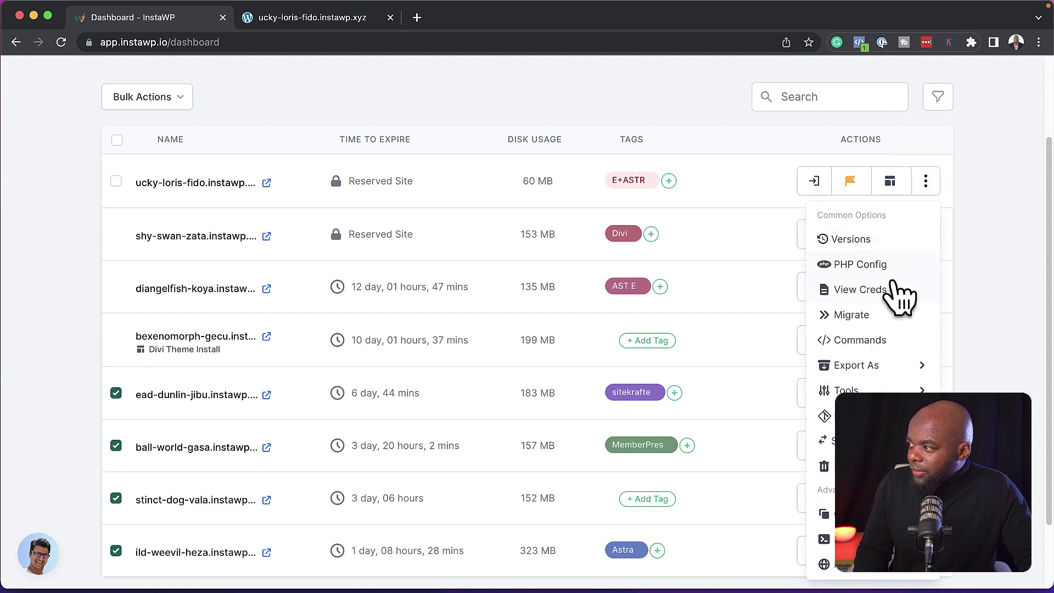
left_click(876, 291)
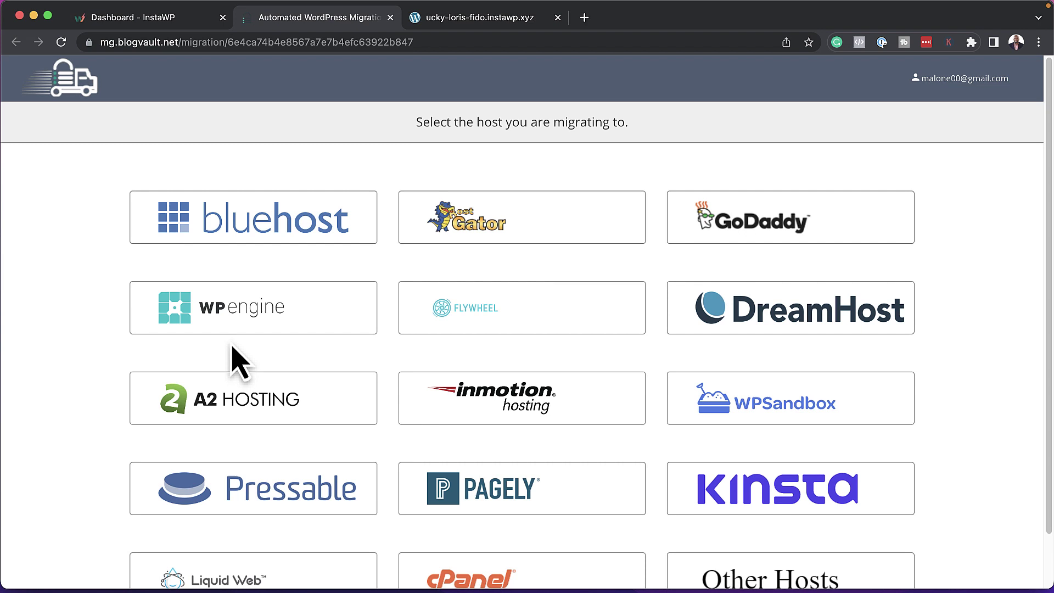
scroll(423, 404, "down", 2)
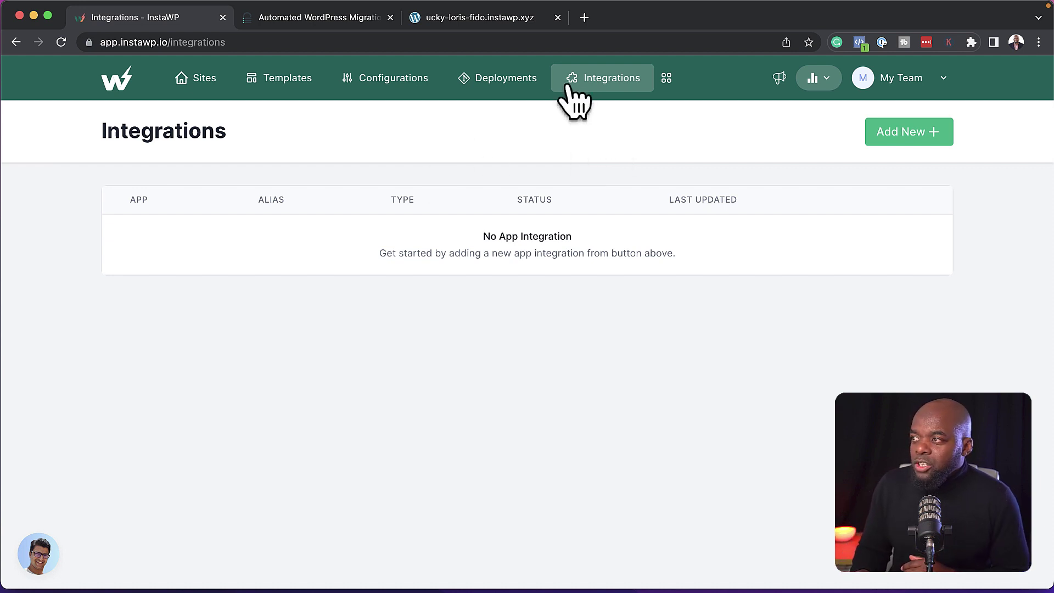
Add a new integration and list the connectable applications, showing Mailchimp.
left_click(597, 79)
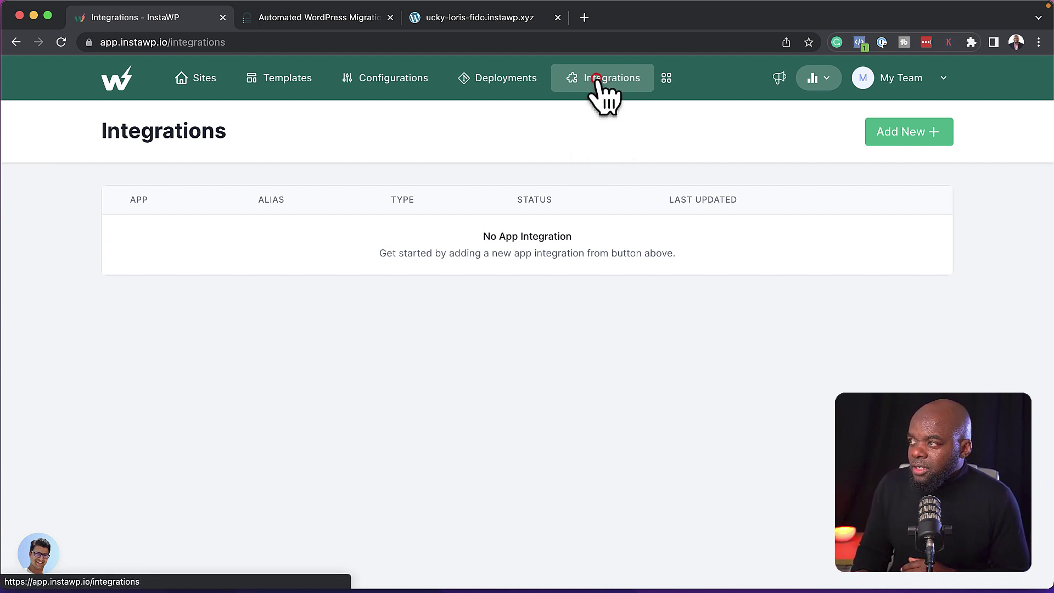
left_click(916, 137)
left_click(588, 306)
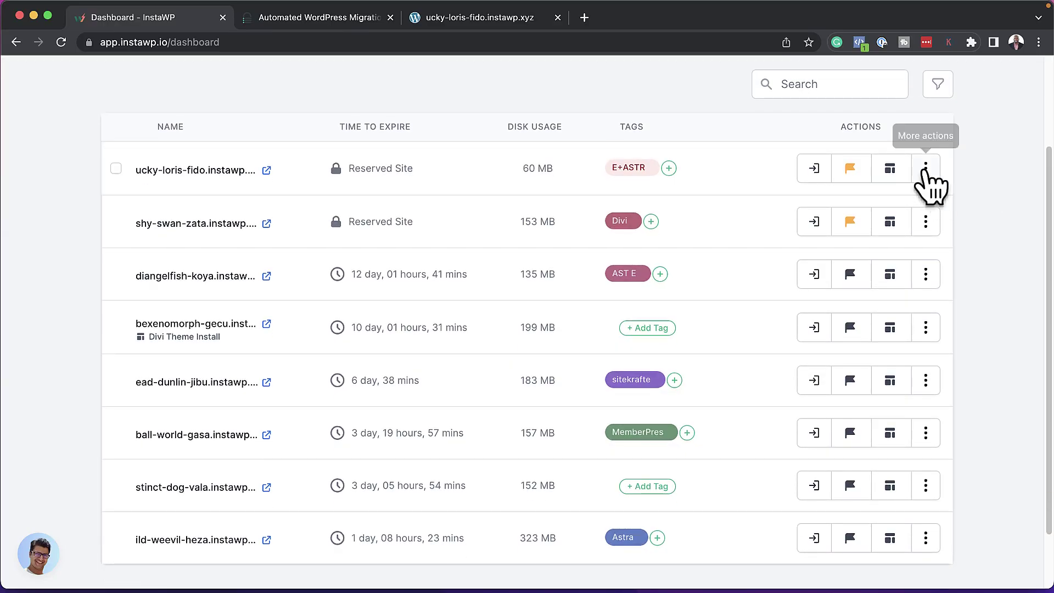
Reveal the Export As and Tools submenus for the ucky-loris-fido site.
left_click(927, 170)
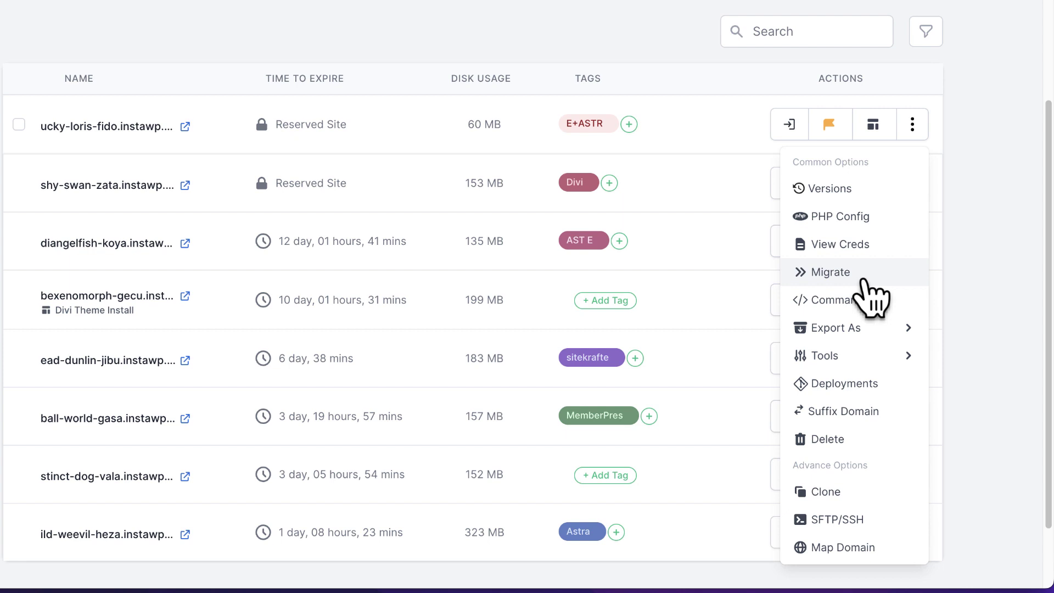
mouse_move(874, 329)
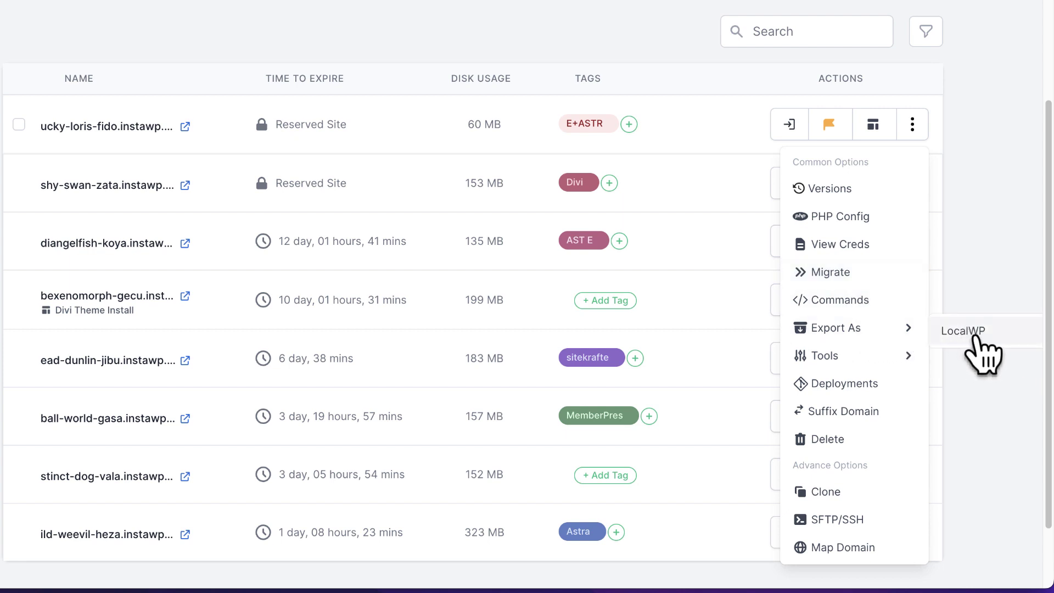
mouse_move(898, 360)
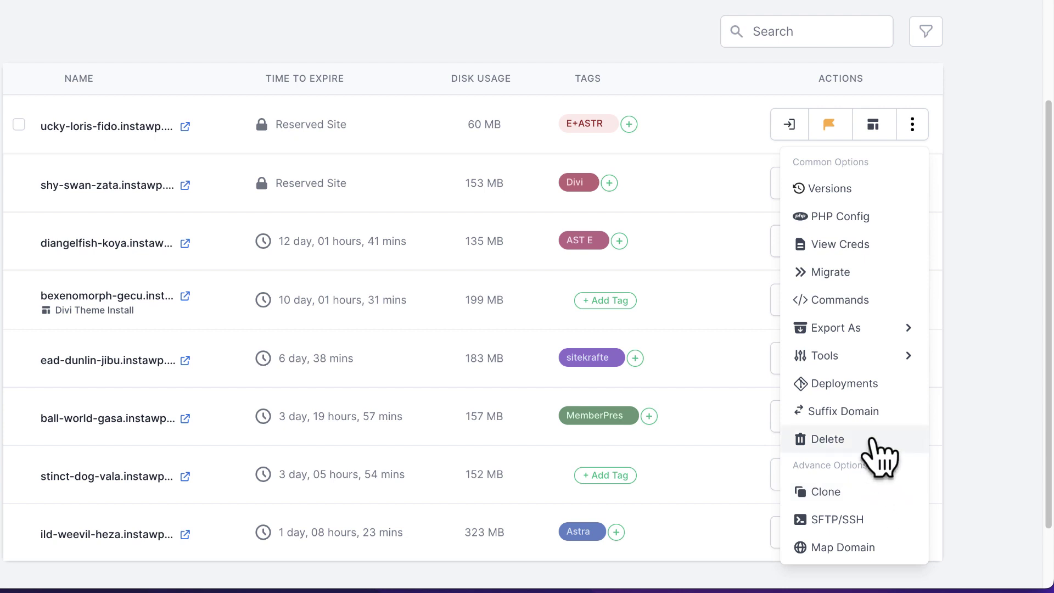
mouse_move(868, 353)
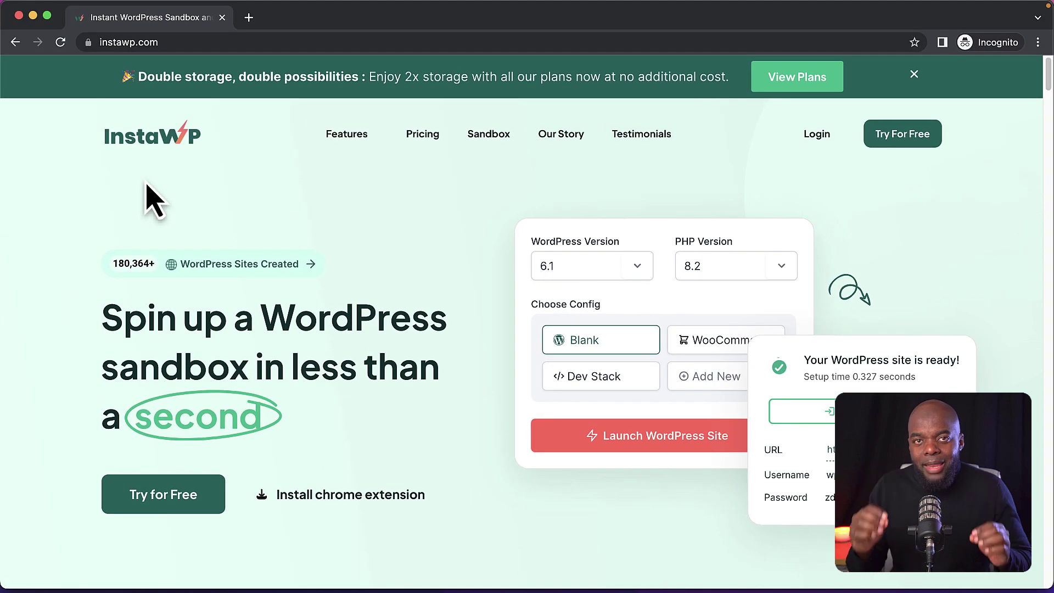
Browse the Pricing page plans and switch billing to Yearly ($140 Personal, $290 Professional).
left_click(423, 135)
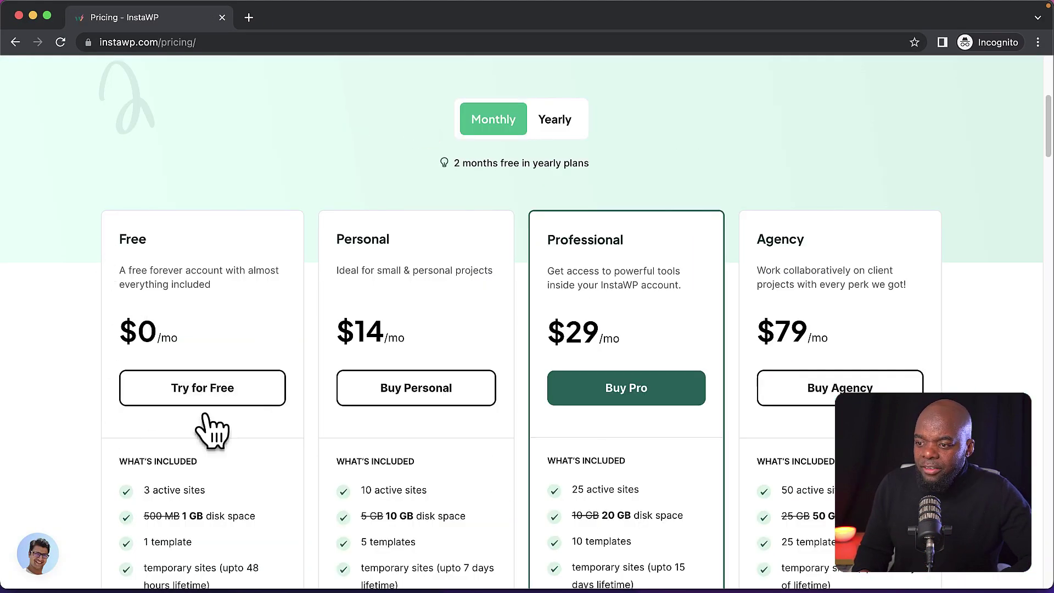
scroll(276, 556, "down", 2)
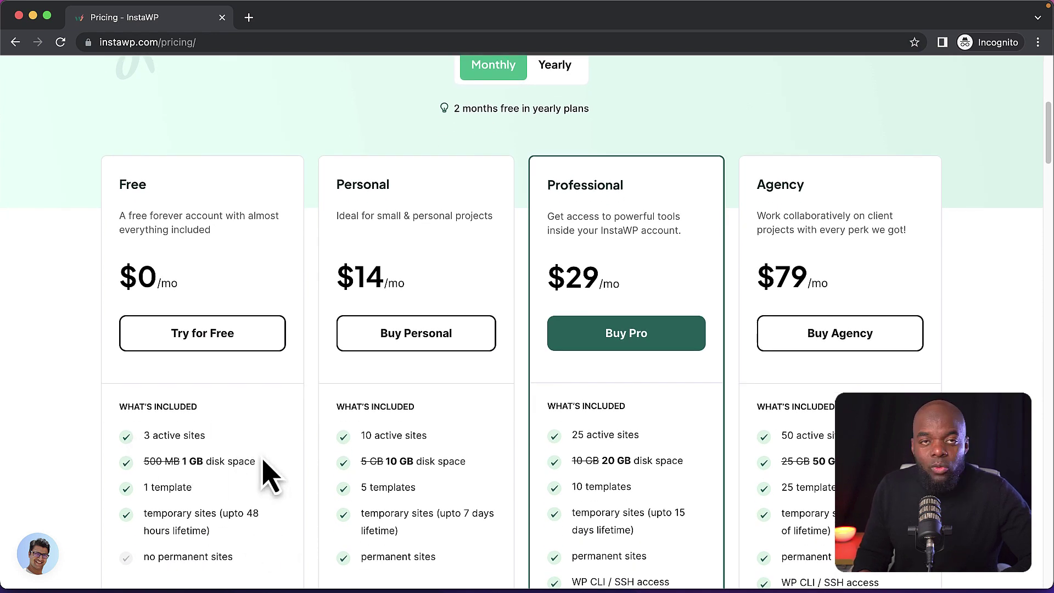
scroll(285, 497, "down", 1)
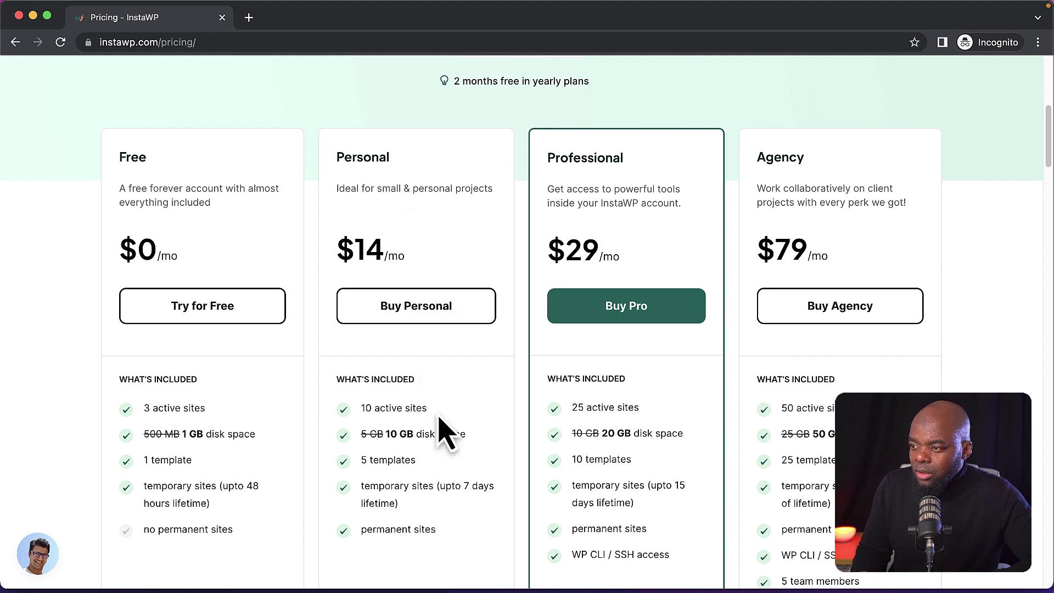
scroll(447, 423, "down", 1)
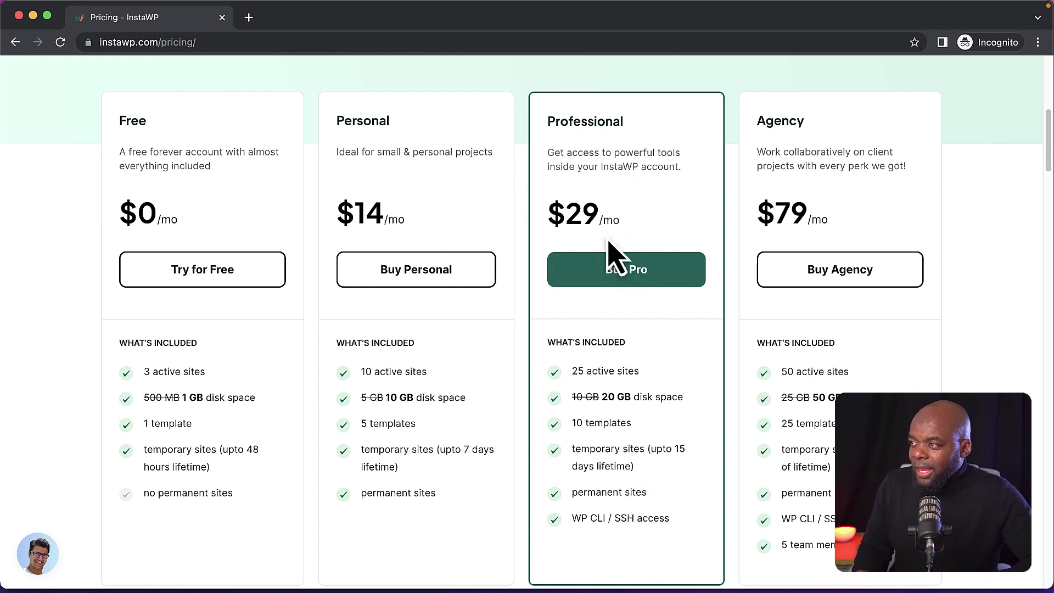
scroll(646, 444, "down", 1)
scroll(646, 445, "down", 2)
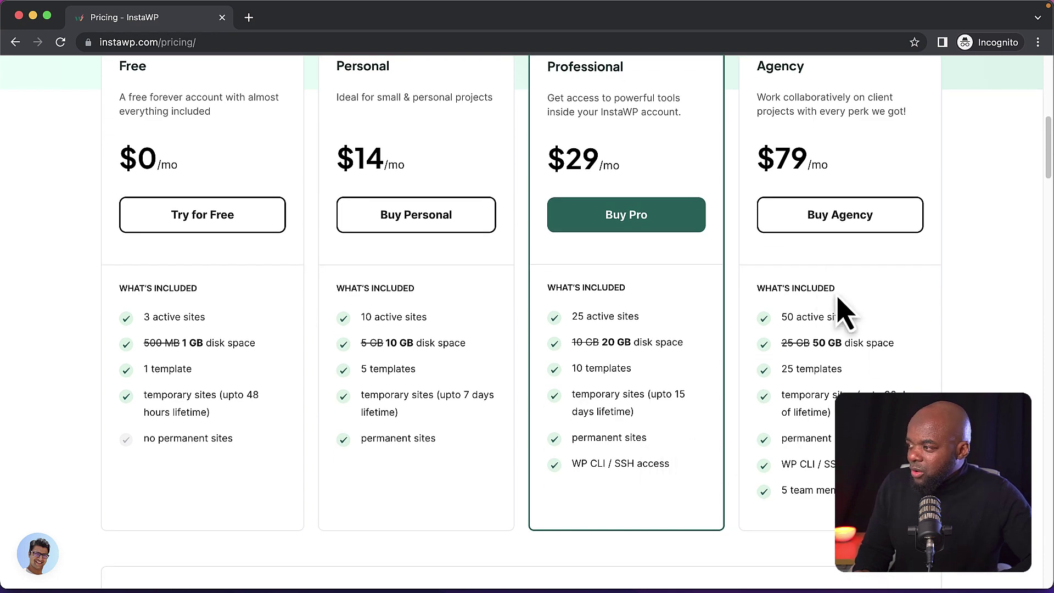
scroll(571, 319, "up", 5)
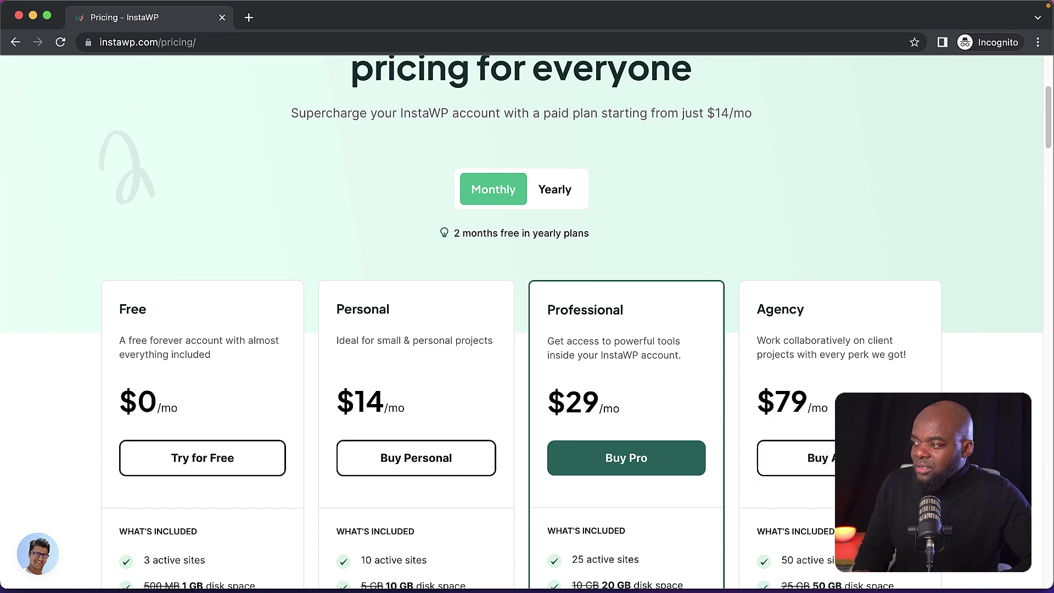
left_click(561, 188)
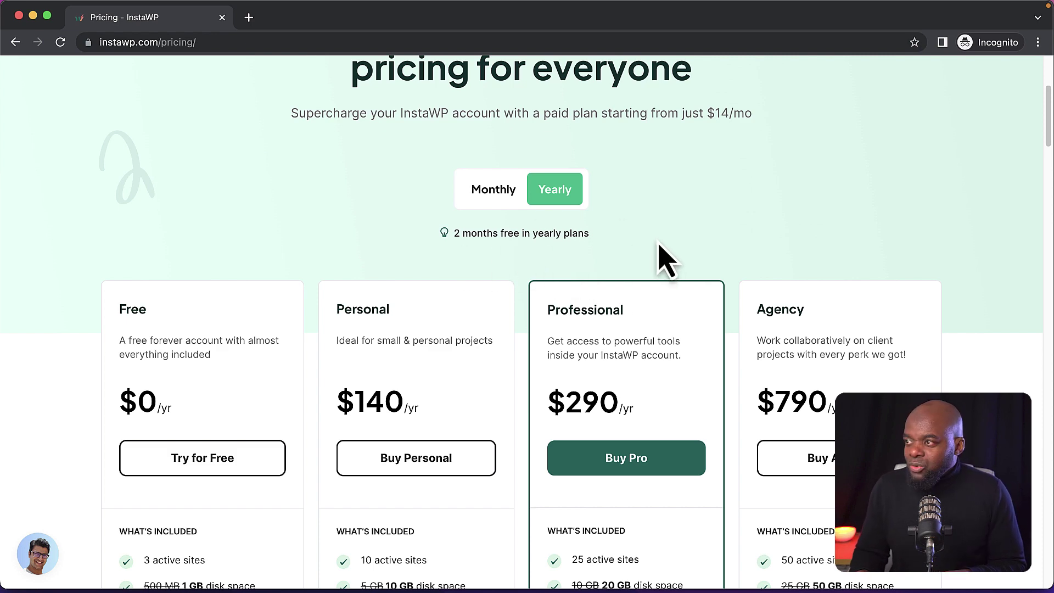
scroll(677, 249, "up", 4)
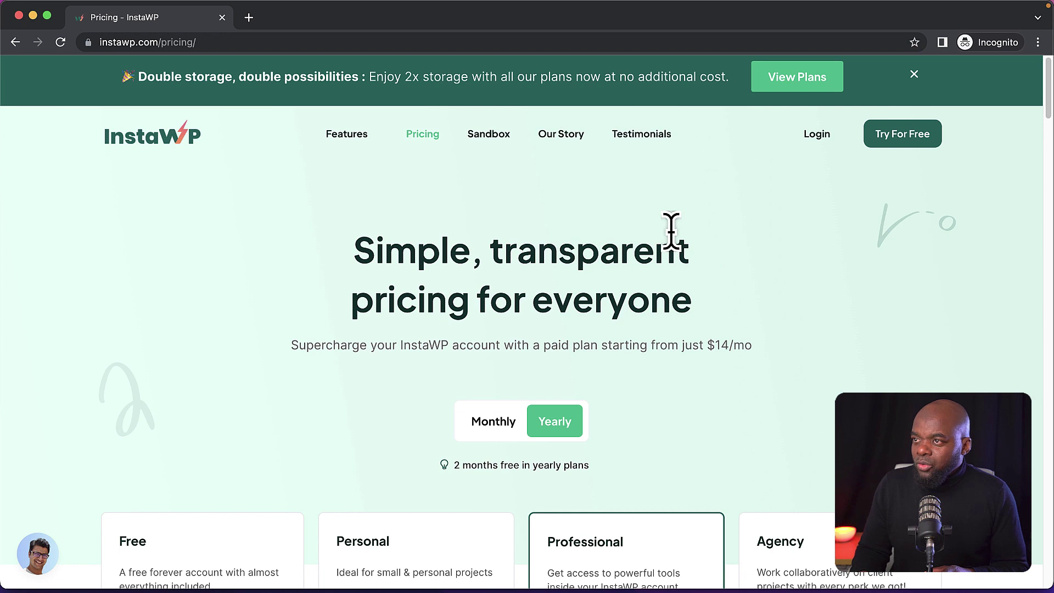
scroll(558, 258, "down", 15)
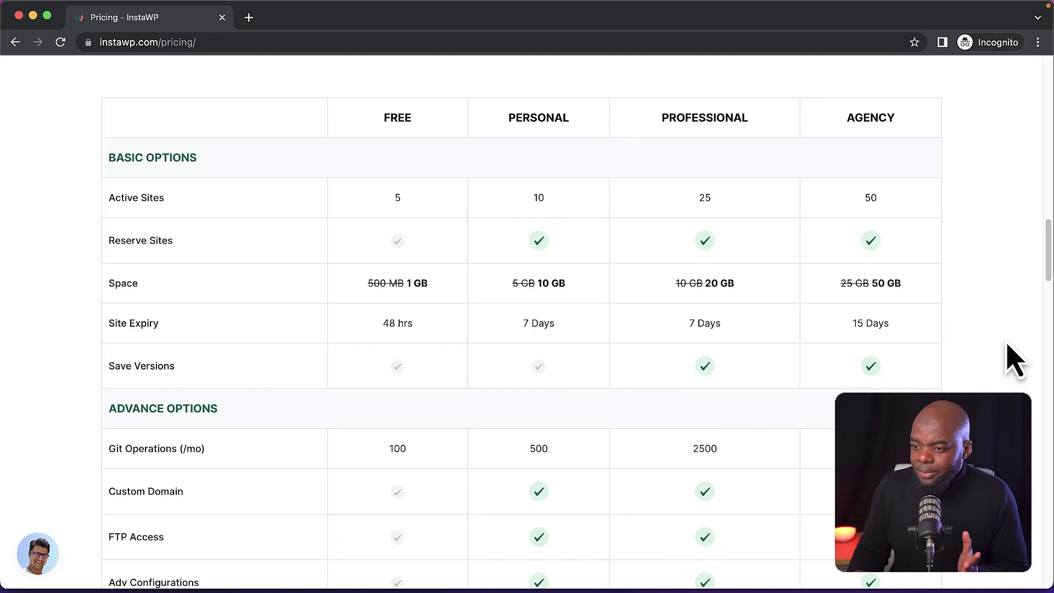
scroll(1013, 359, "down", 6)
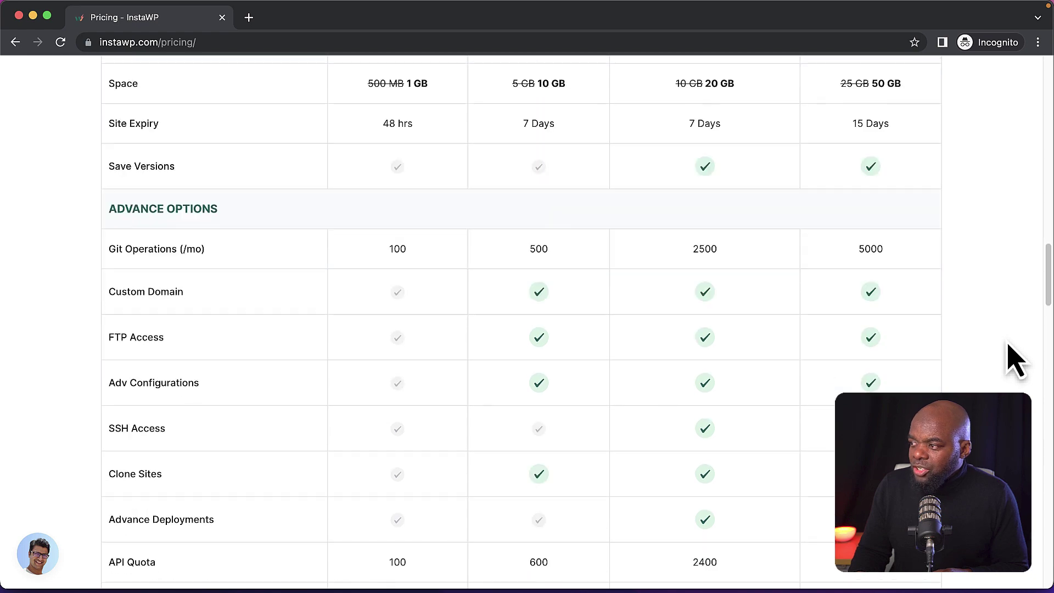
scroll(1013, 360, "down", 9)
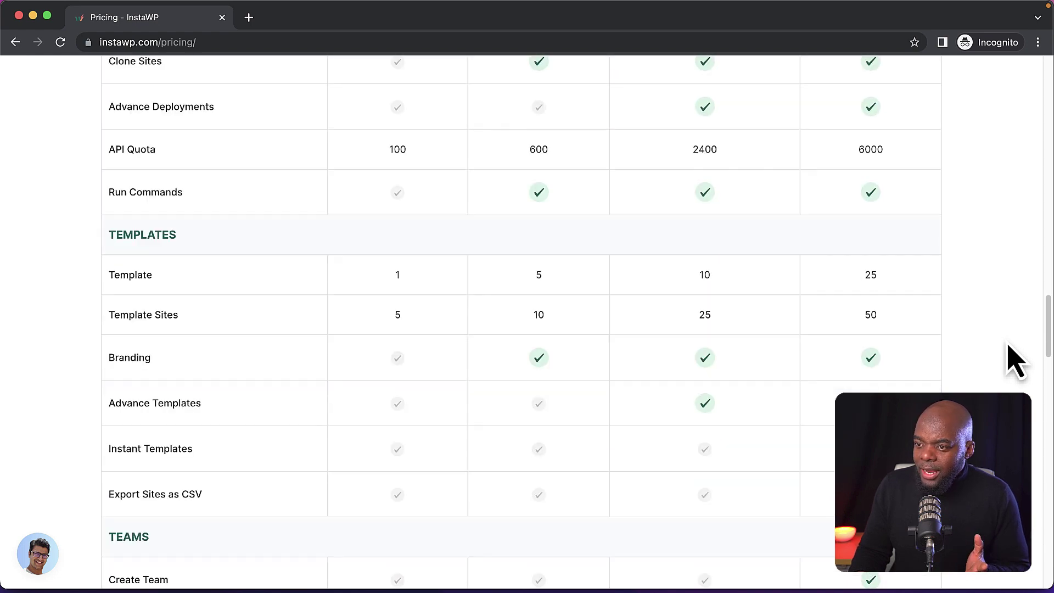
scroll(1013, 359, "down", 15)
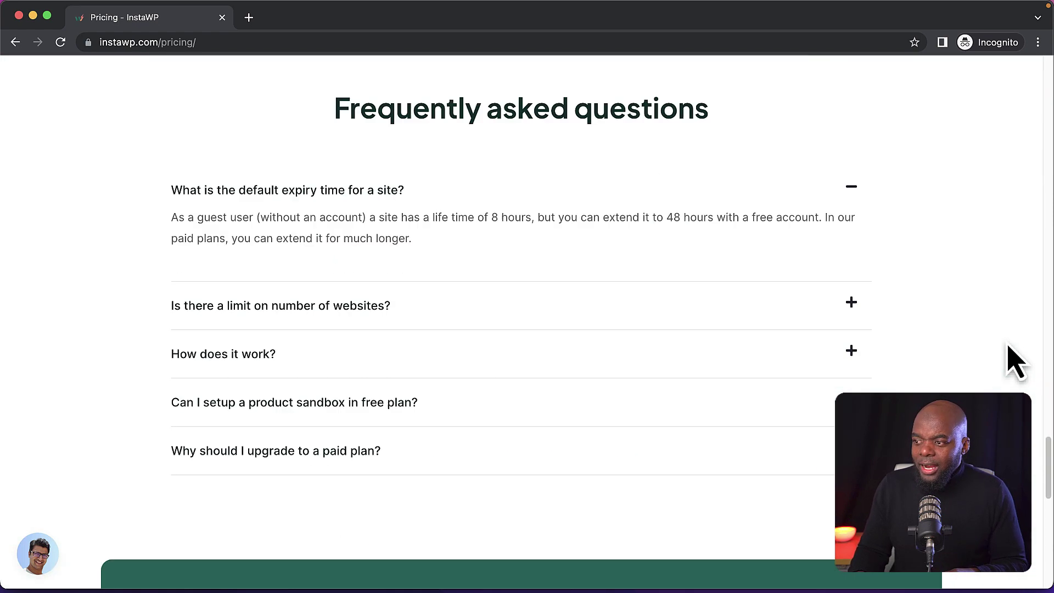